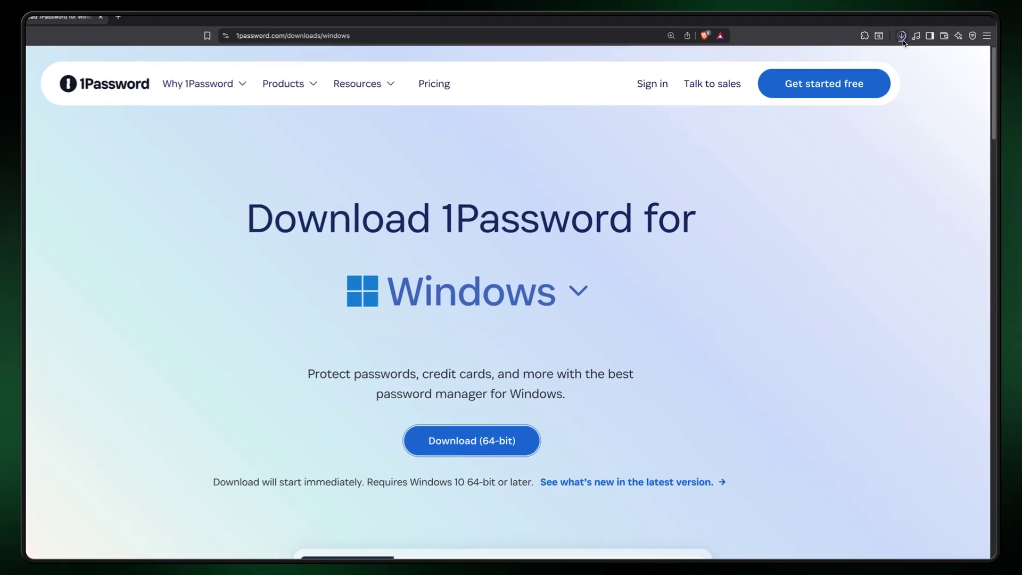
# Download the 64-bit Windows installer and approve installing 1Password 8
pyautogui.click(901, 39)
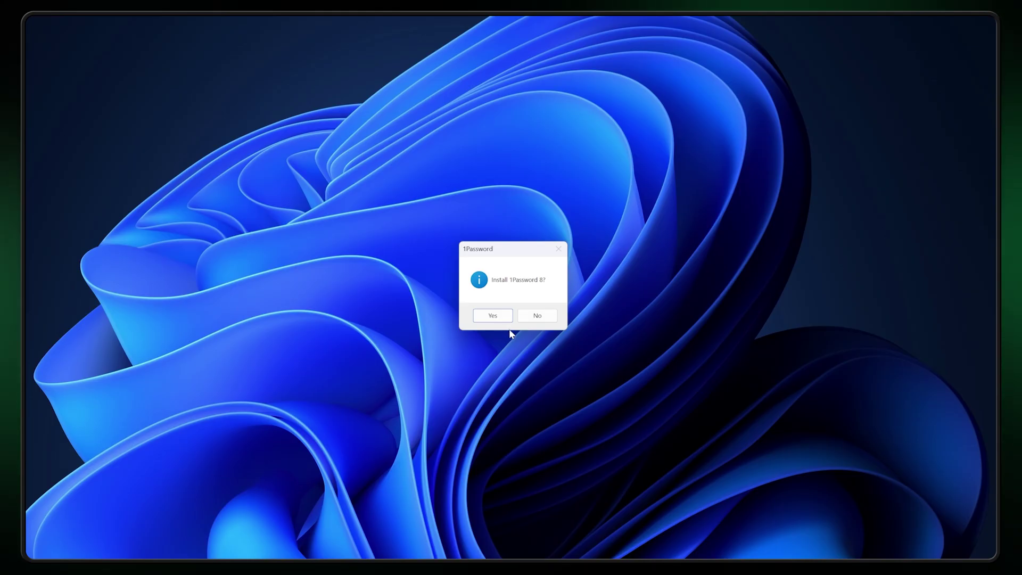
pyautogui.click(492, 316)
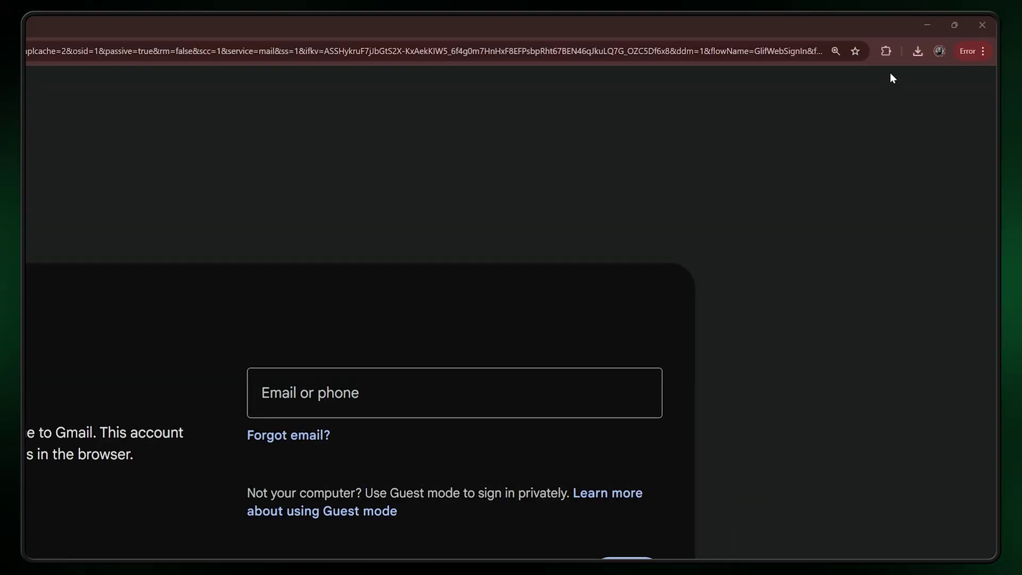
# Add the 1Password – Password Manager extension to Chrome and verify its site access on the Gmail sign-in page
pyautogui.click(885, 52)
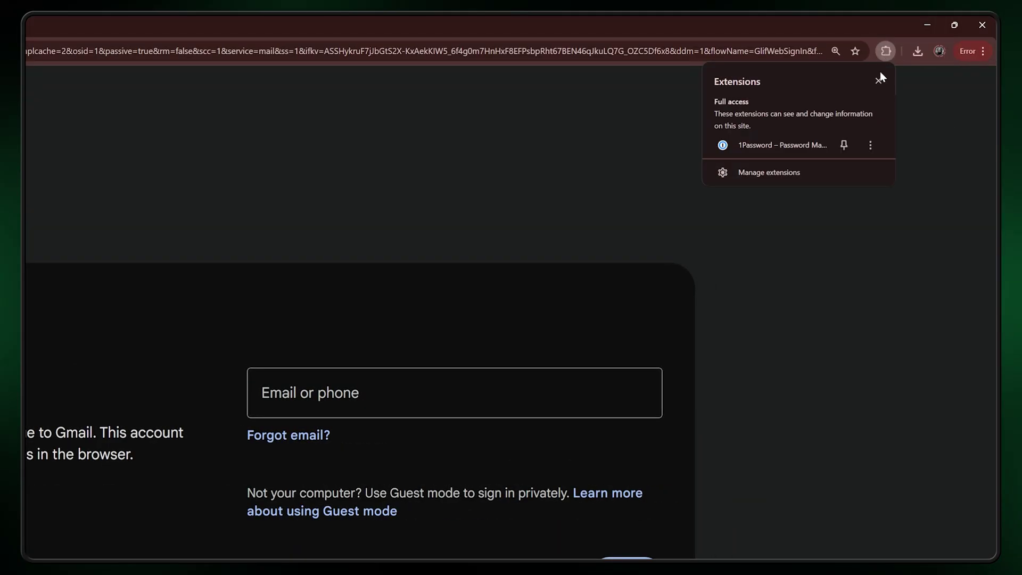
pyautogui.click(763, 147)
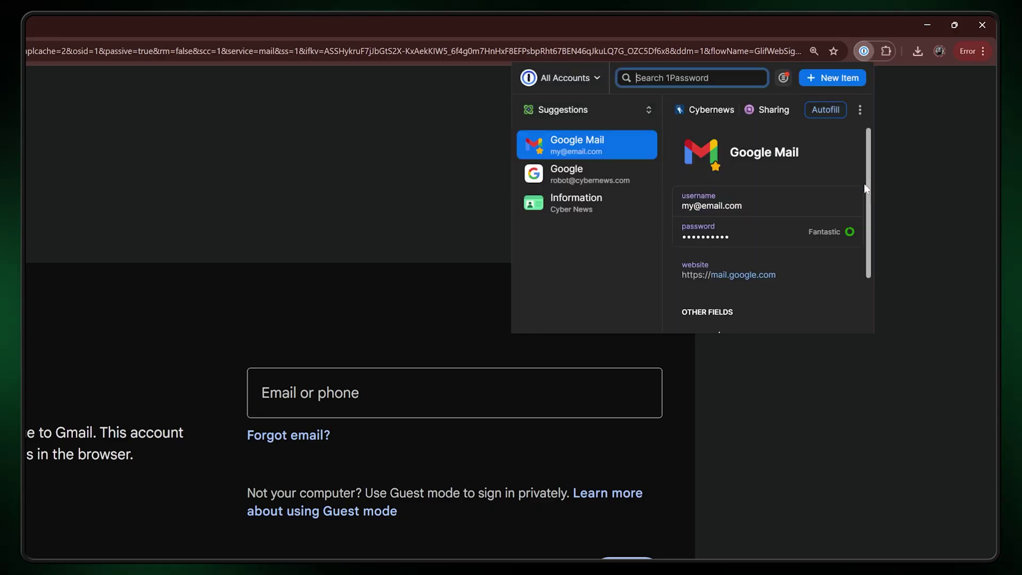
pyautogui.moveTo(870, 177); pyautogui.dragTo(869, 219)
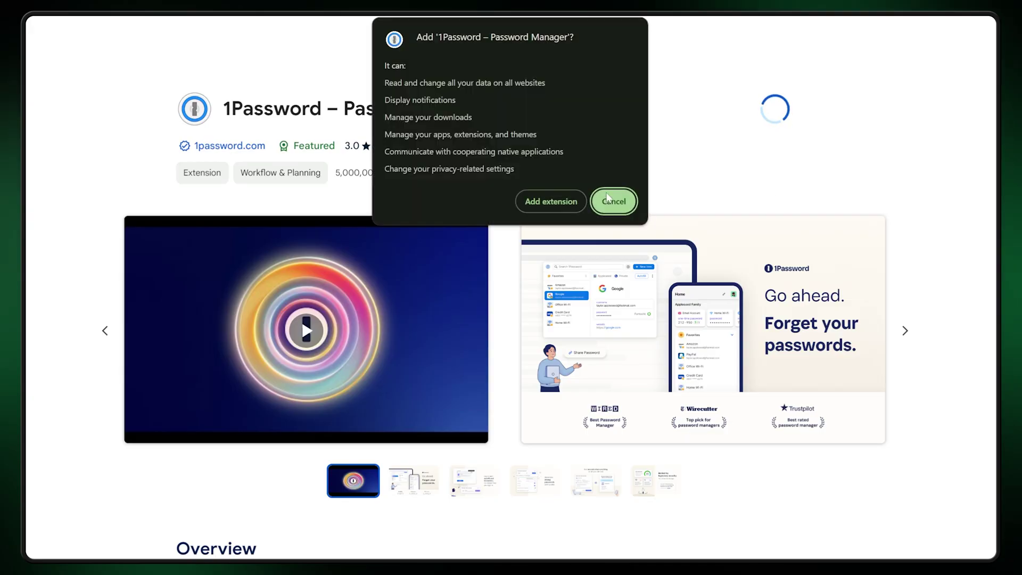
pyautogui.click(570, 200)
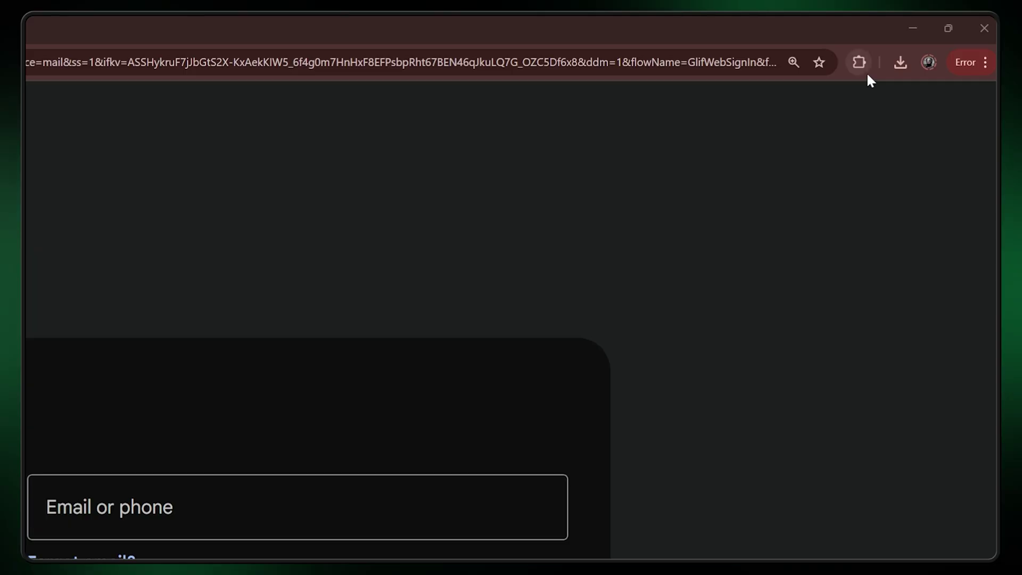
pyautogui.click(858, 63)
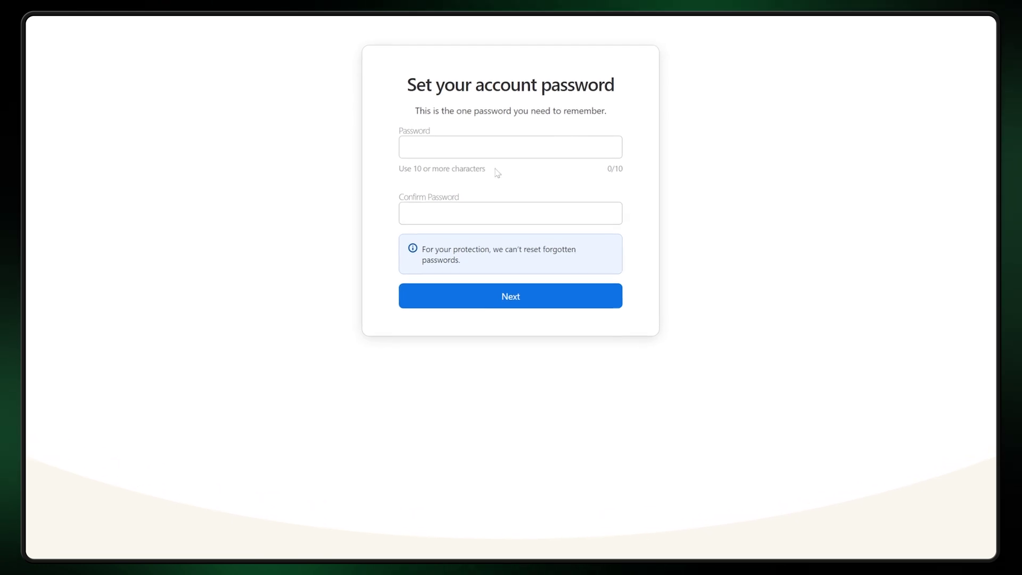
# Enter the 20-character account password, paste the same password into Confirm Password, and submit
pyautogui.click(498, 147)
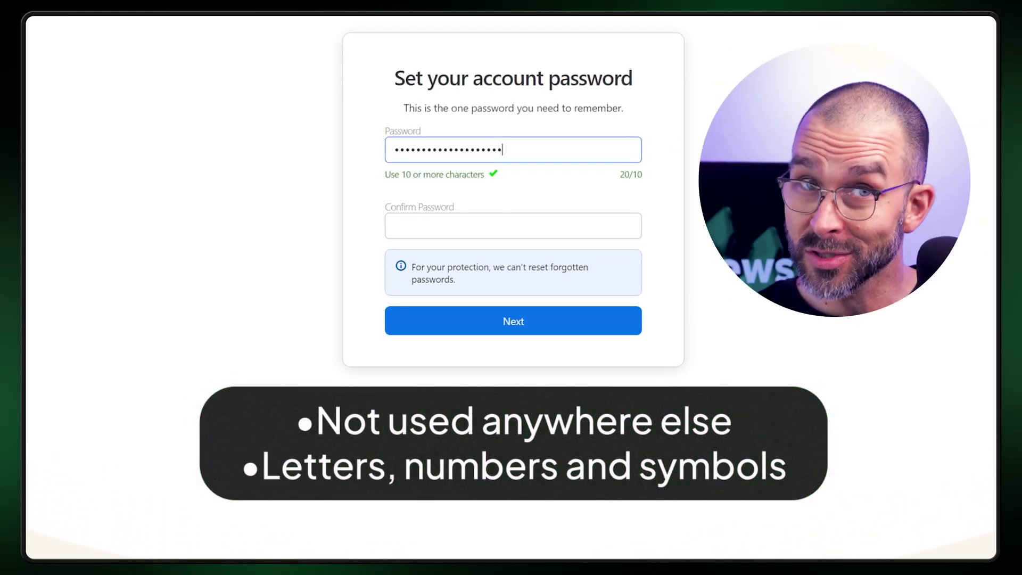
pyautogui.click(512, 221)
pyautogui.hotkey('ctrl', 'v')
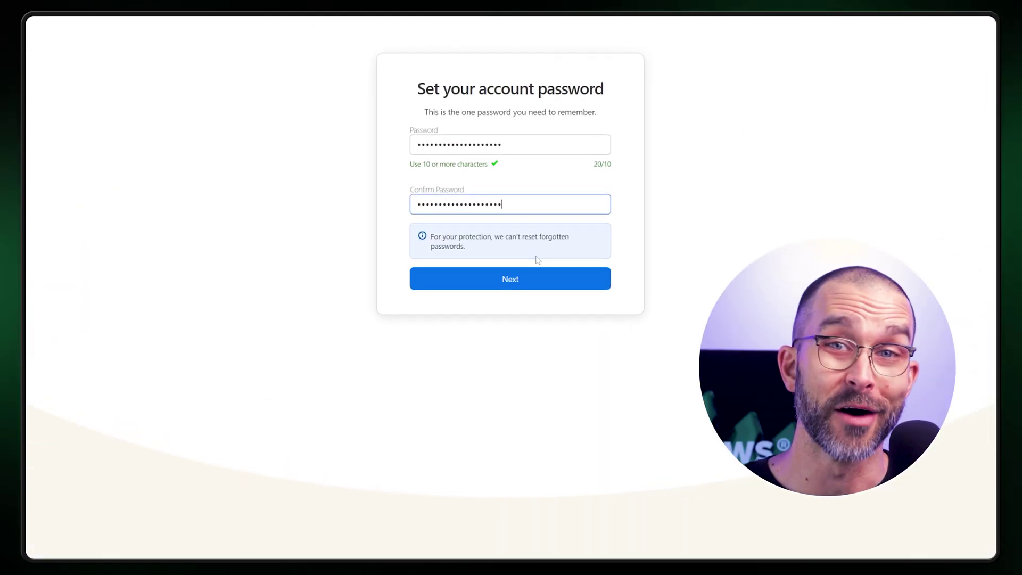
pyautogui.click(539, 288)
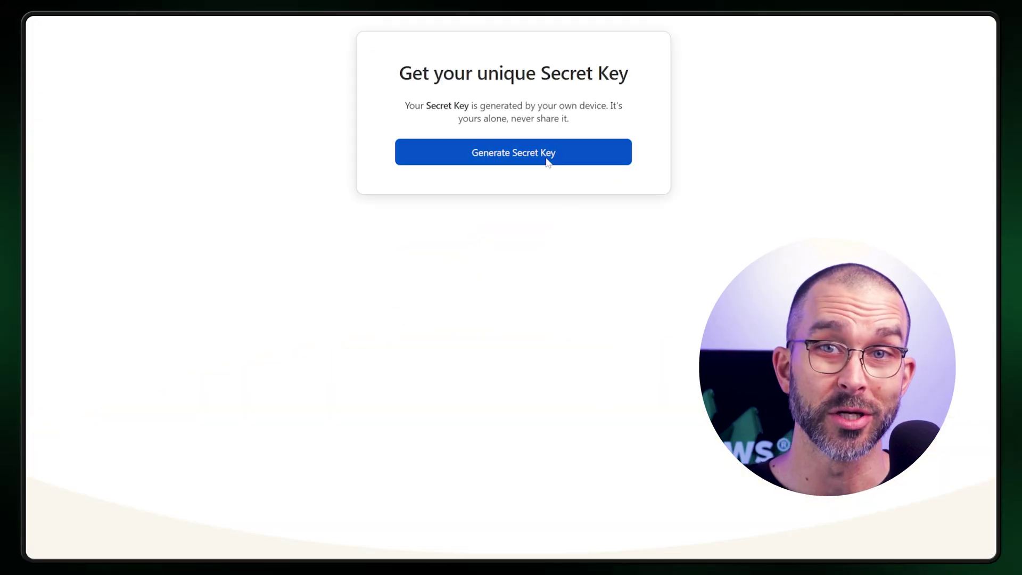
# Generate the Secret Key, then save the Emergency Kit PDF from My Profile
pyautogui.click(546, 156)
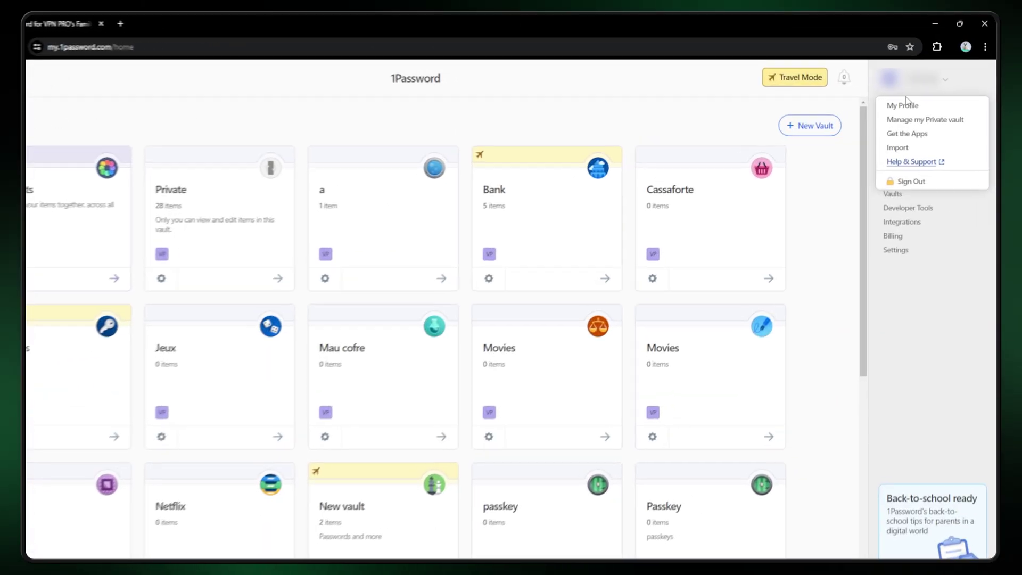
pyautogui.click(895, 105)
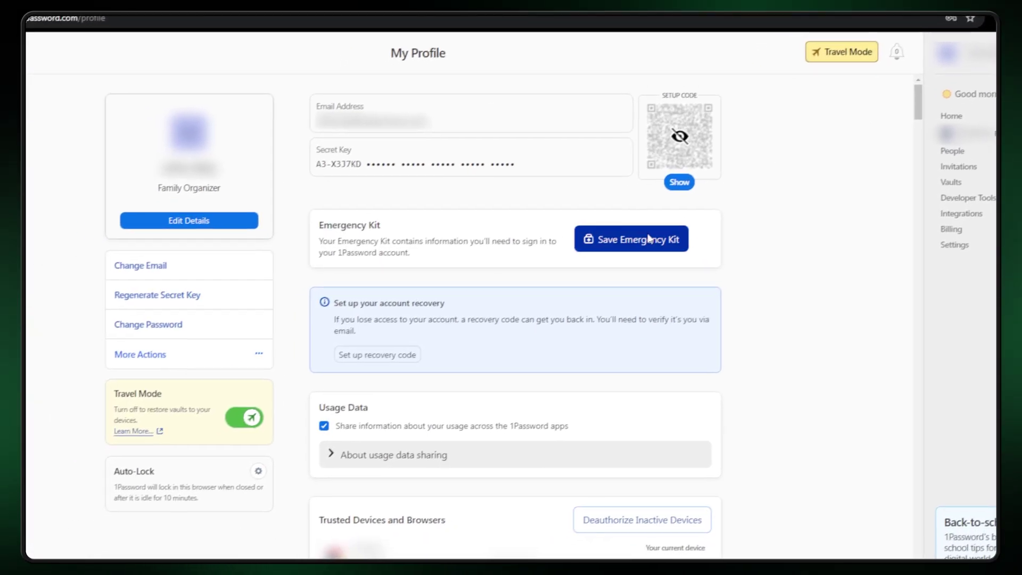
pyautogui.click(578, 263)
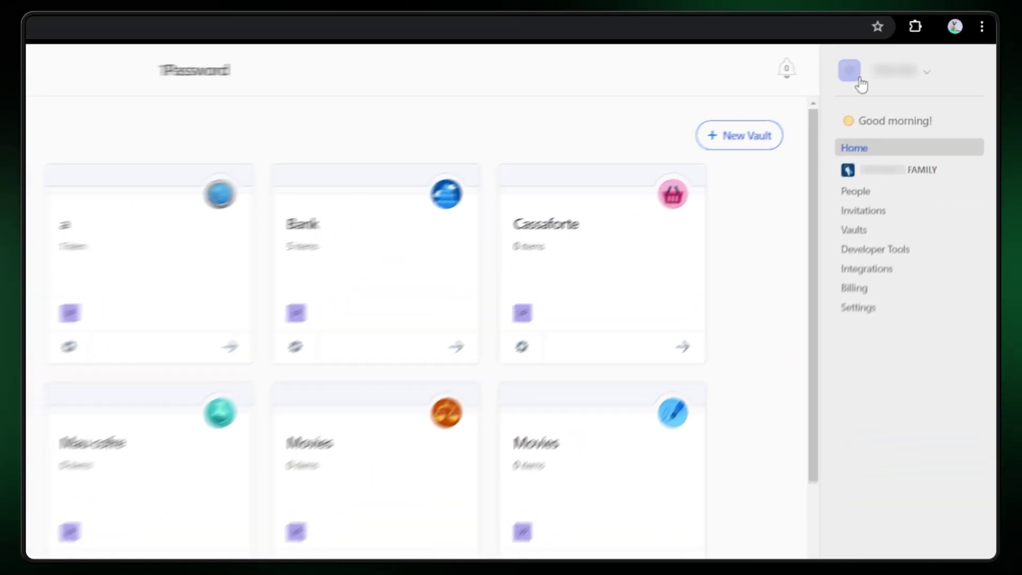
# From My Profile, open Manage Two-Factor Authentication and begin the authenticator app setup
pyautogui.click(859, 80)
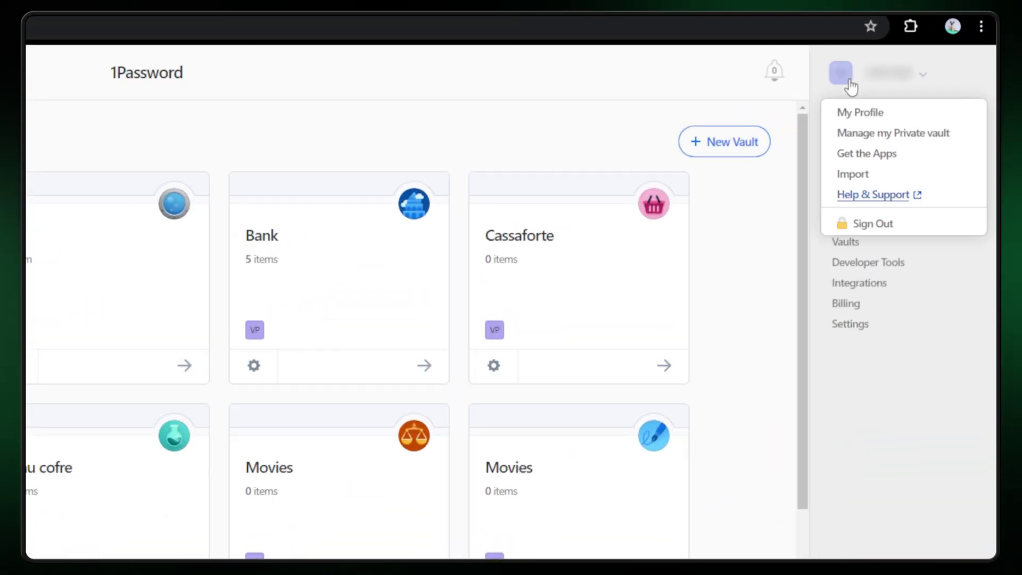
pyautogui.click(851, 113)
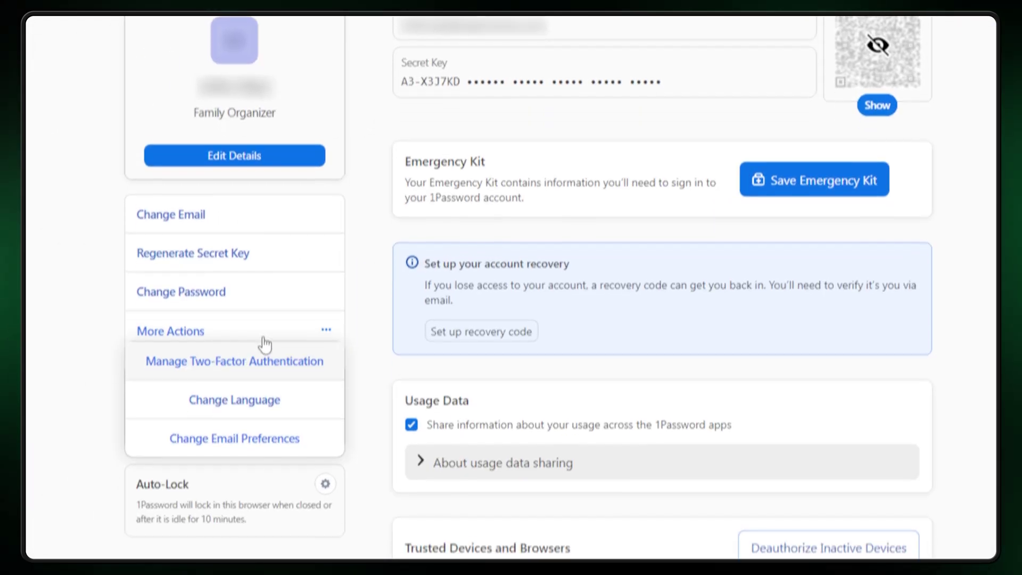
pyautogui.click(291, 347)
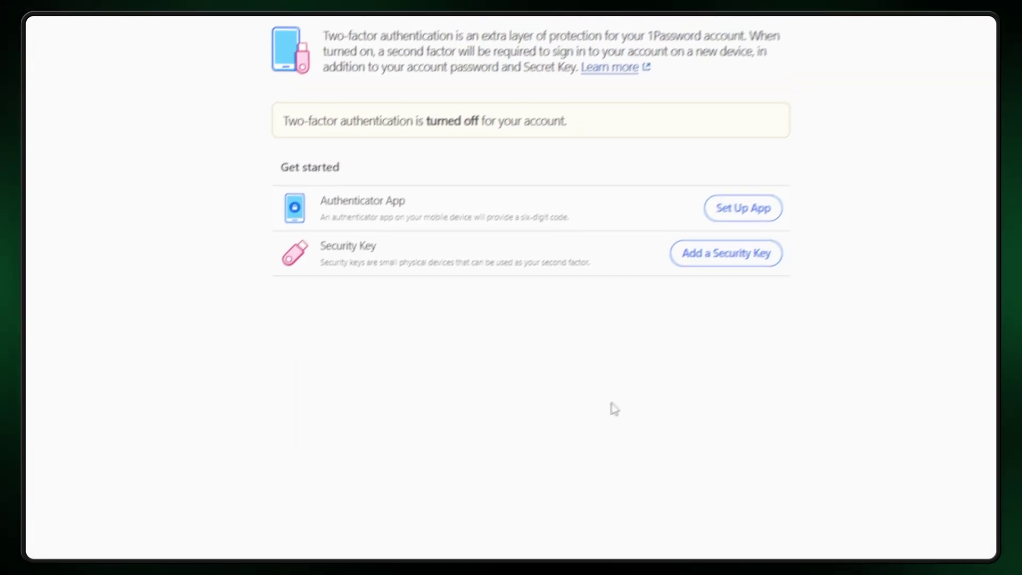
pyautogui.click(631, 292)
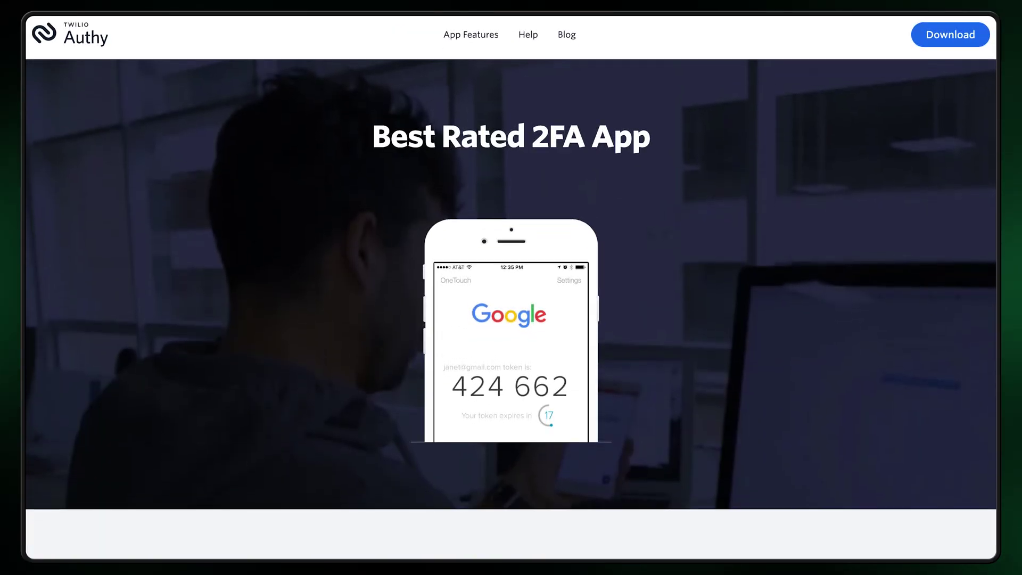
# Enter the six-digit Authy verification code, confirm it, and finish the authenticator setup
pyautogui.scroll(-12, 511, 308)
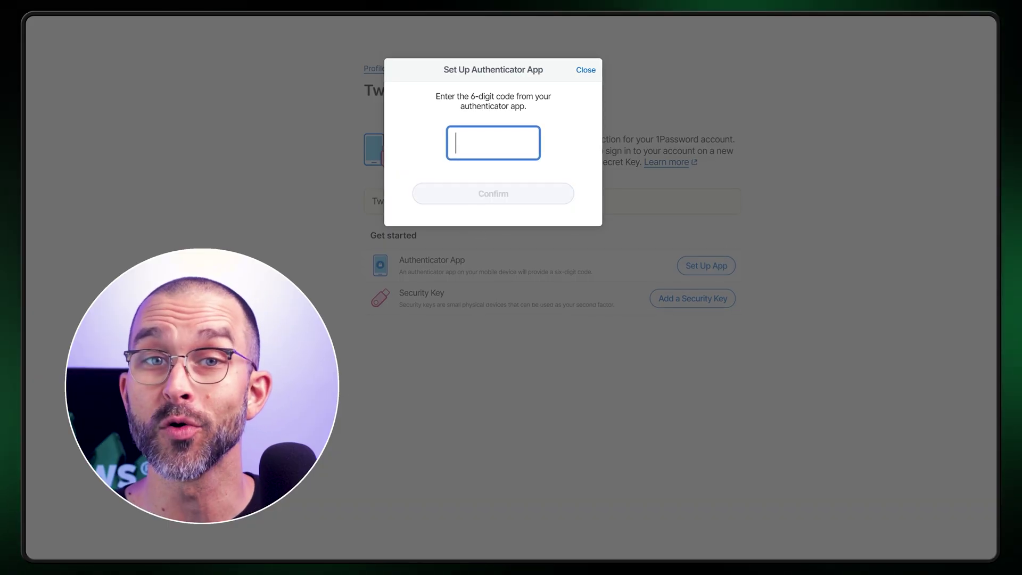
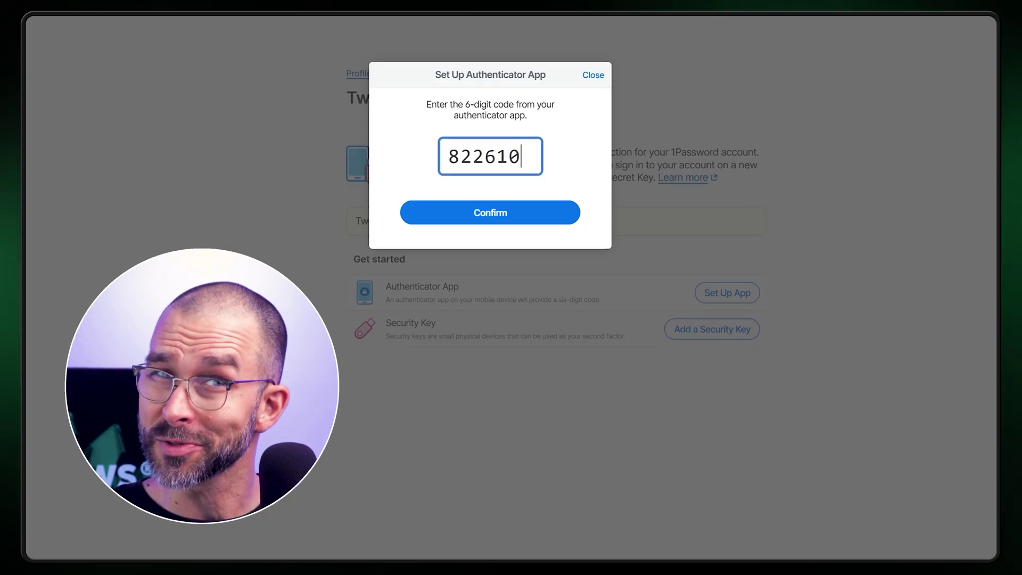
pyautogui.click(552, 211)
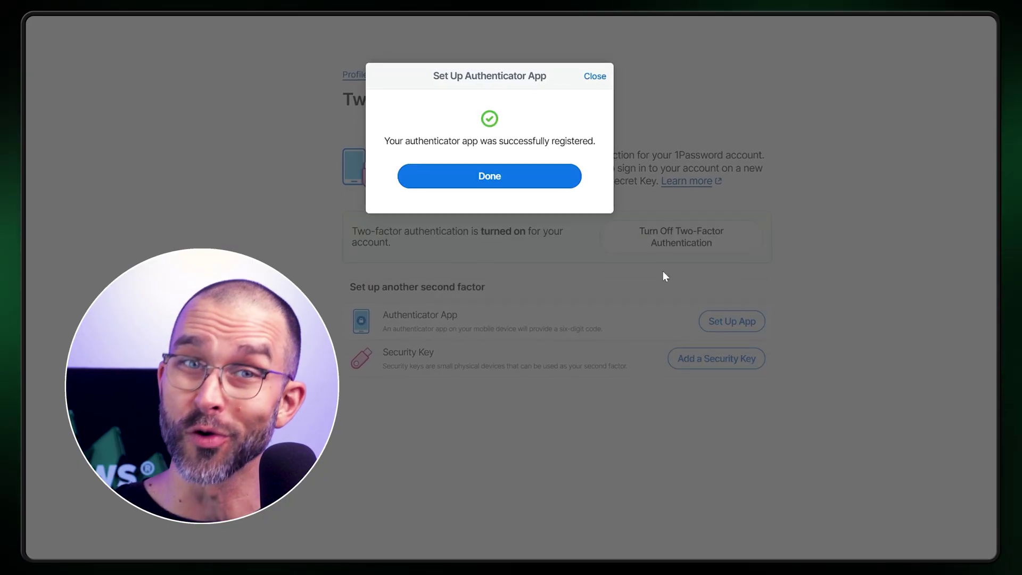
pyautogui.click(522, 181)
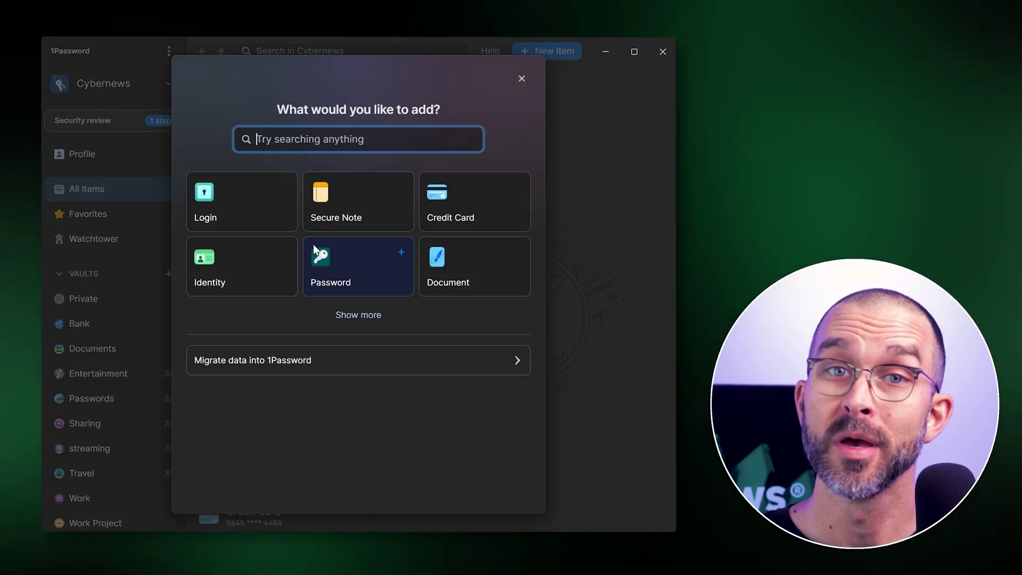
# Create a Password item using a generated 20-character random password and save it
pyautogui.click(348, 279)
pyautogui.click(362, 219)
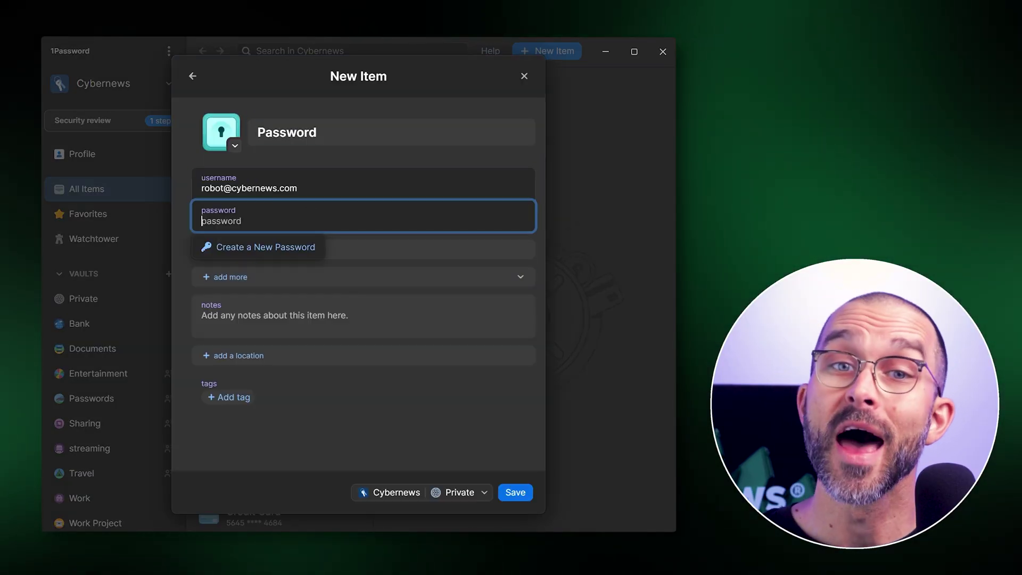
pyautogui.click(276, 249)
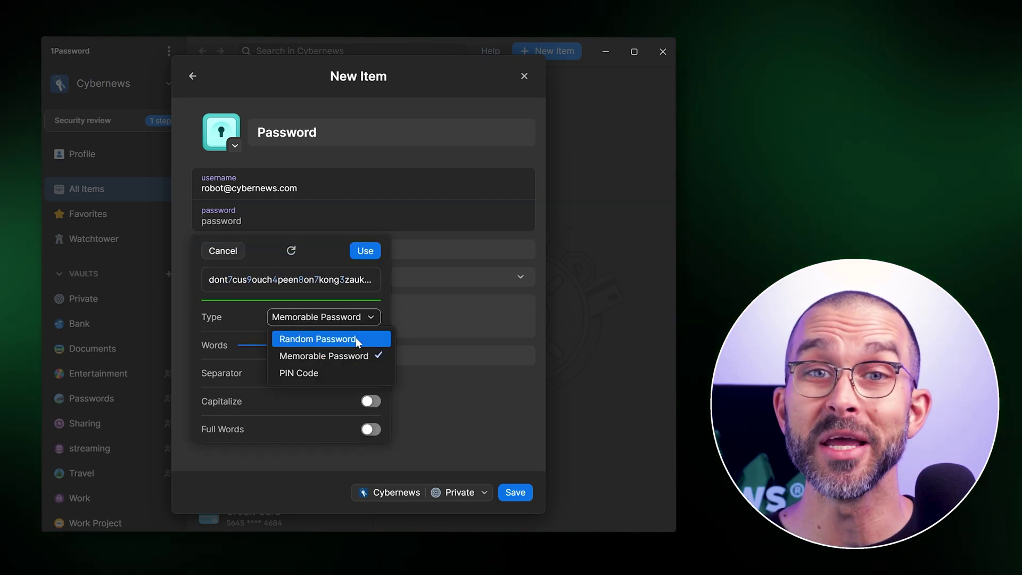
pyautogui.click(356, 339)
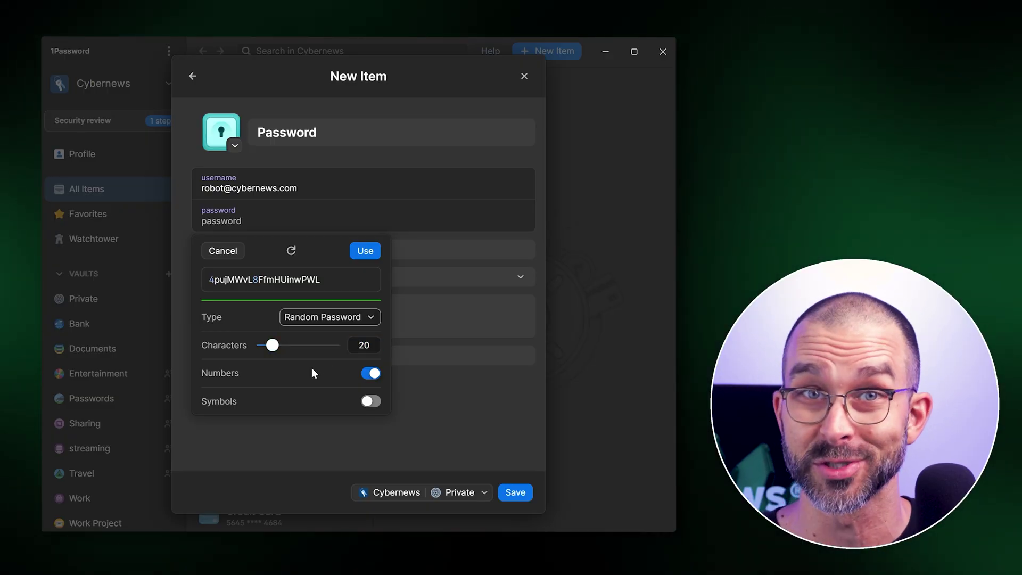
pyautogui.click(365, 251)
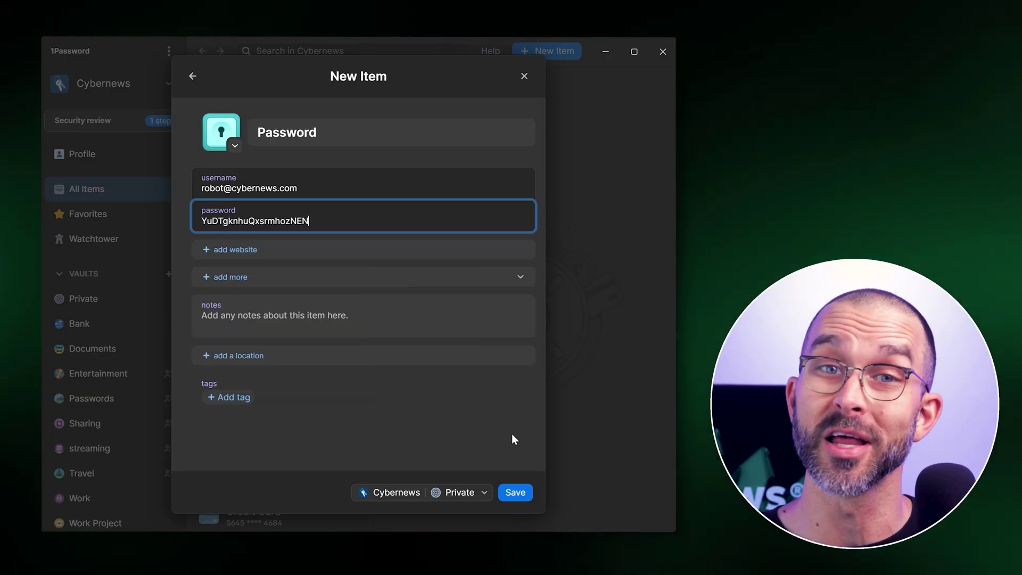
pyautogui.click(523, 493)
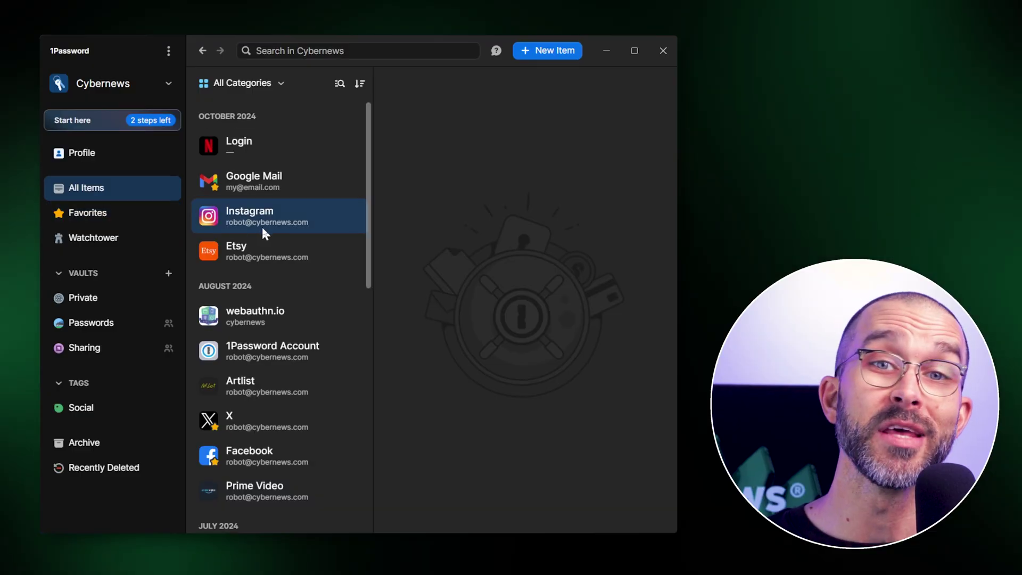
# Create a vault named Socials and move the Facebook login into it
pyautogui.scroll(-4, 262, 228)
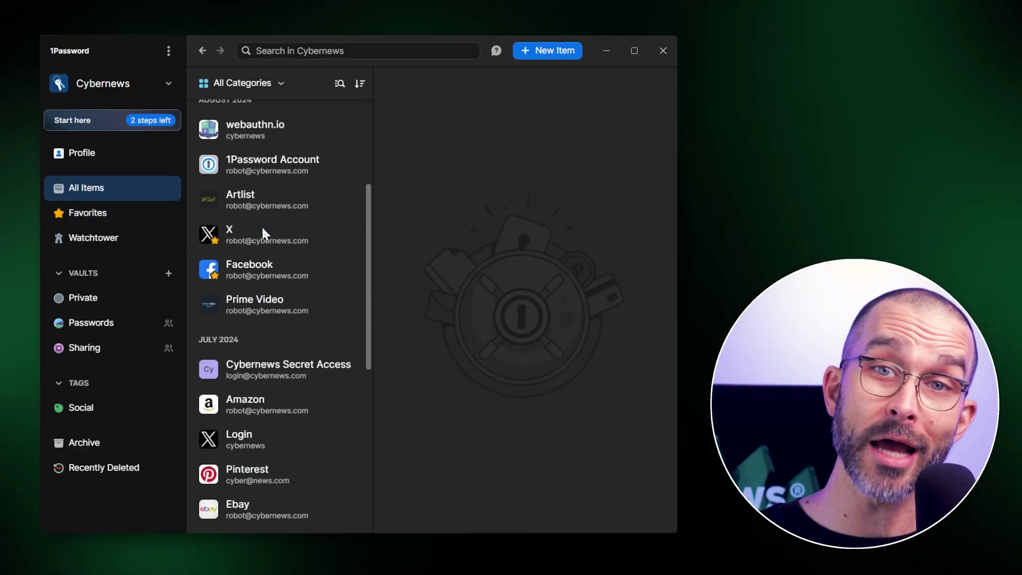
pyautogui.scroll(-6, 262, 228)
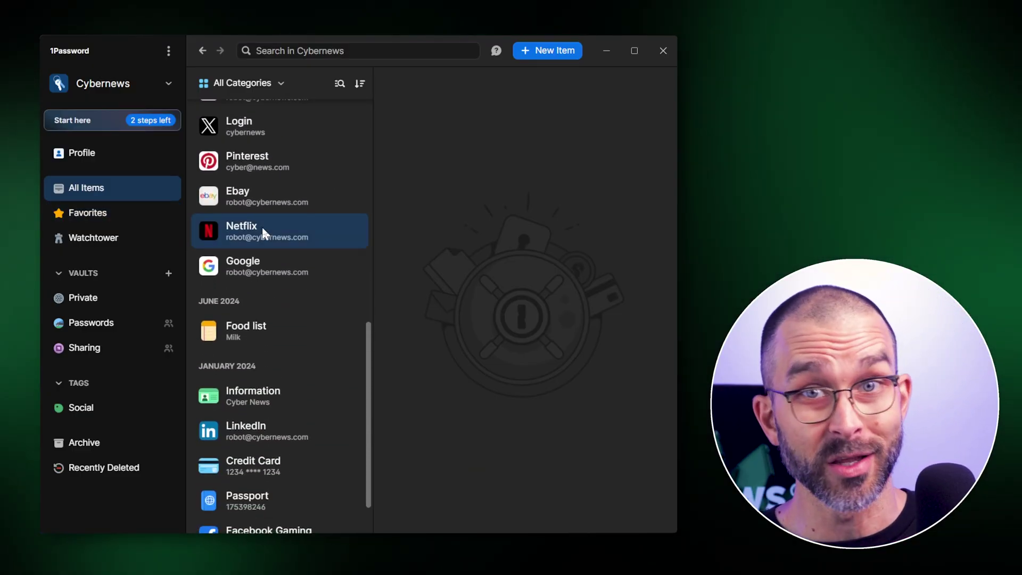
pyautogui.scroll(-2, 262, 230)
pyautogui.click(128, 303)
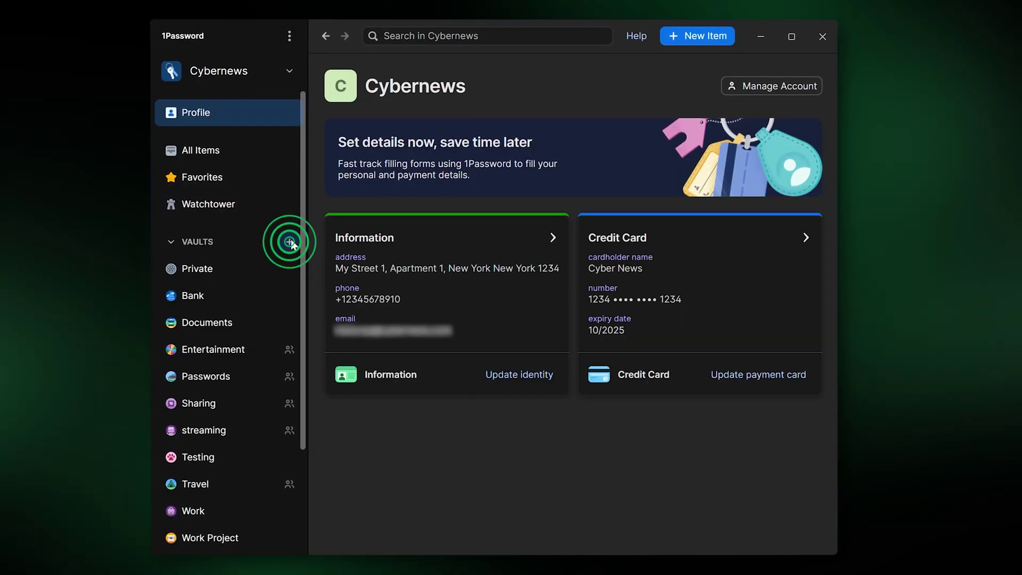
pyautogui.write('Socials')
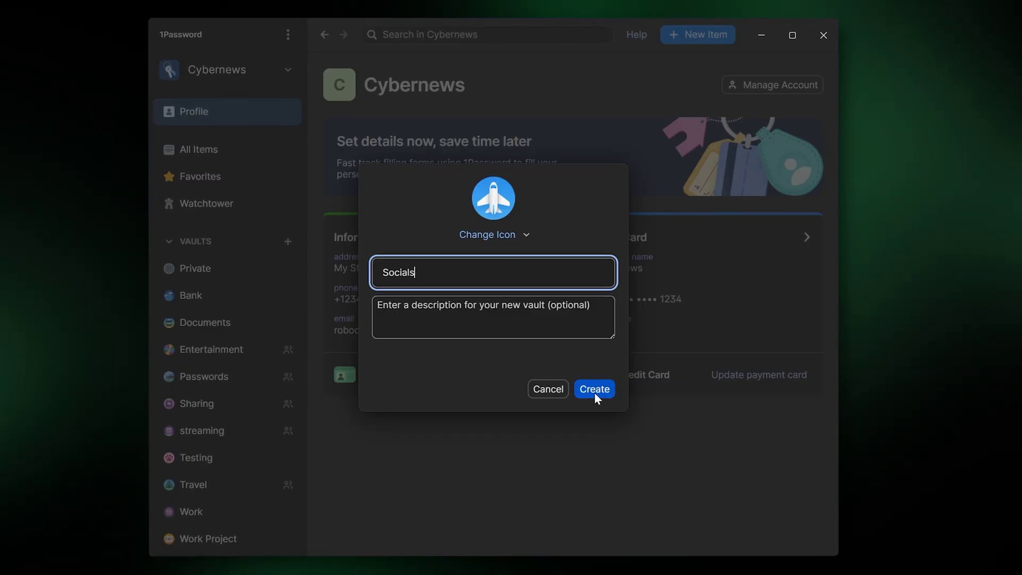
pyautogui.click(594, 390)
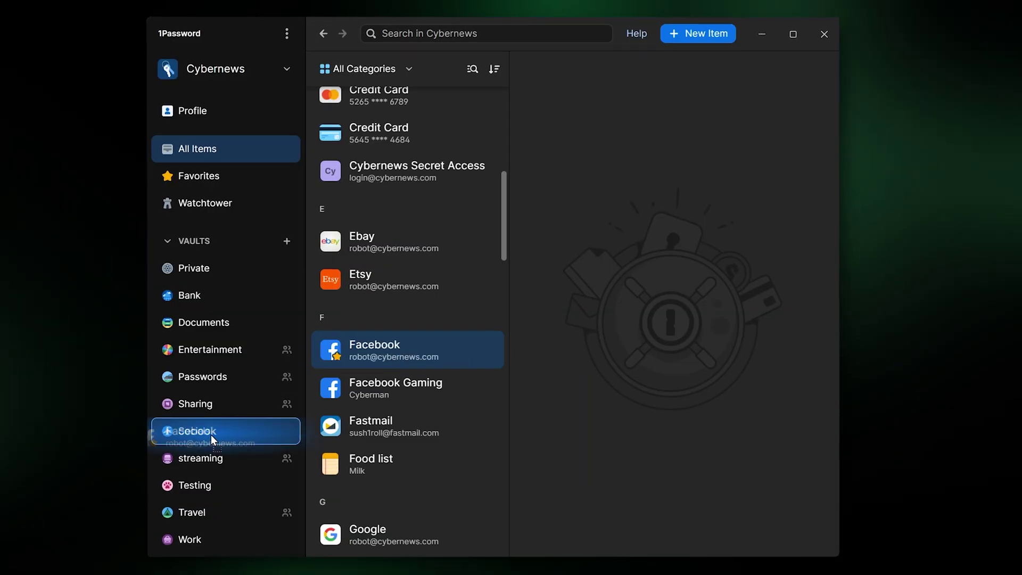
pyautogui.moveTo(210, 434); pyautogui.dragTo(210, 434)
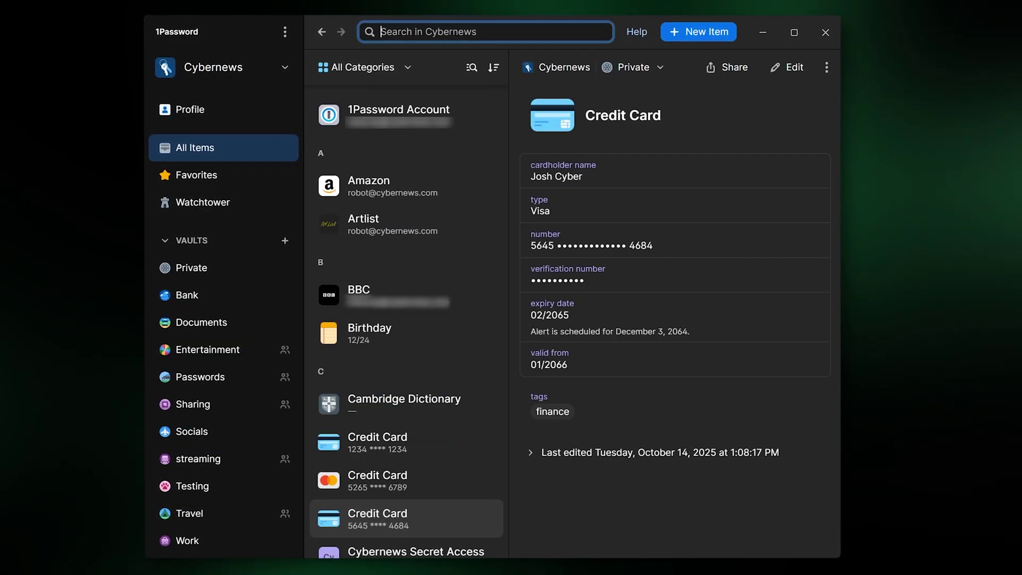
# Filter the items by the finance tag and add Wireless Router to Favorites
pyautogui.write('finance')
pyautogui.press('Return')
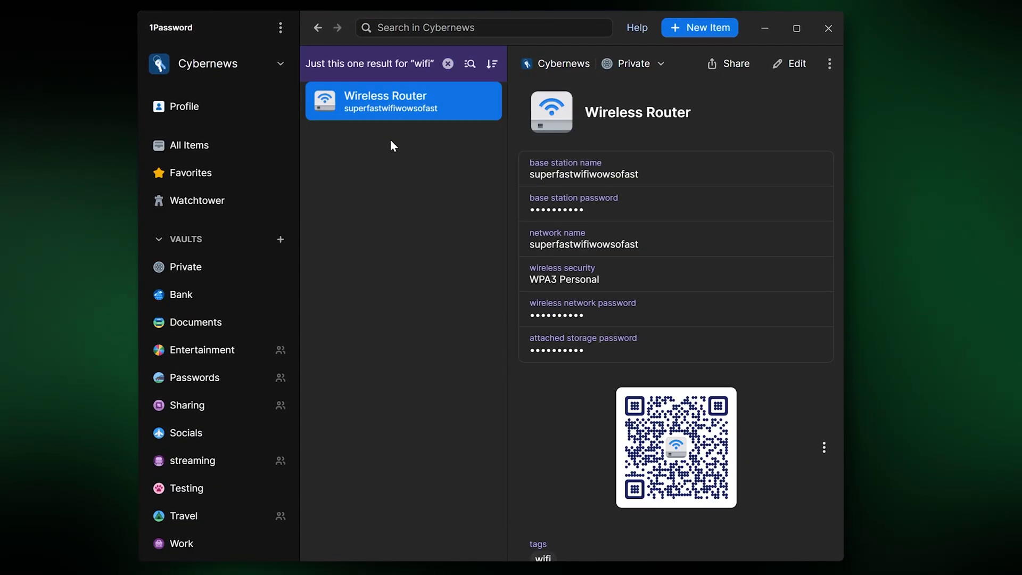
pyautogui.moveTo(420, 90); pyautogui.dragTo(415, 278)
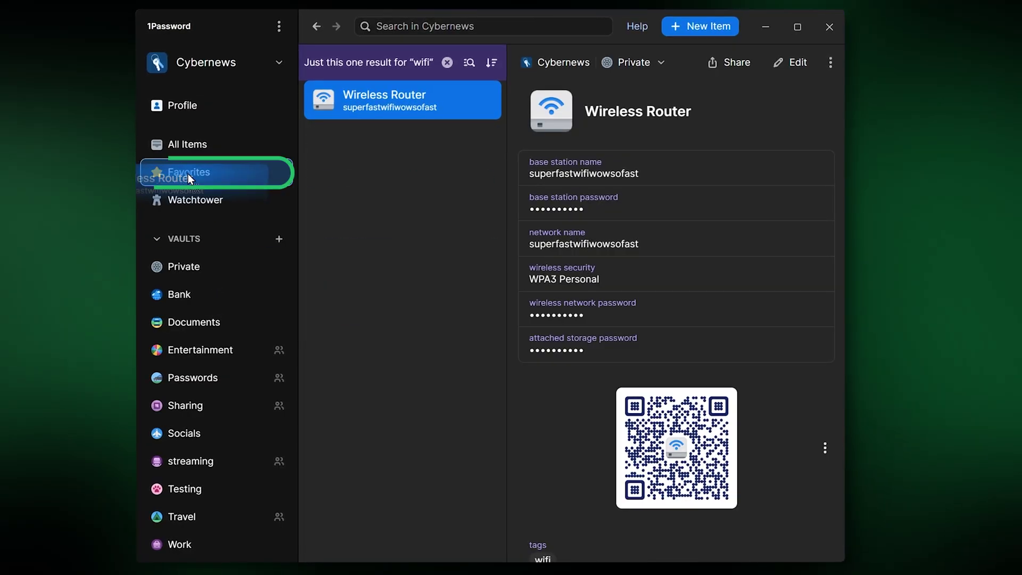
pyautogui.moveTo(188, 174); pyautogui.dragTo(187, 173)
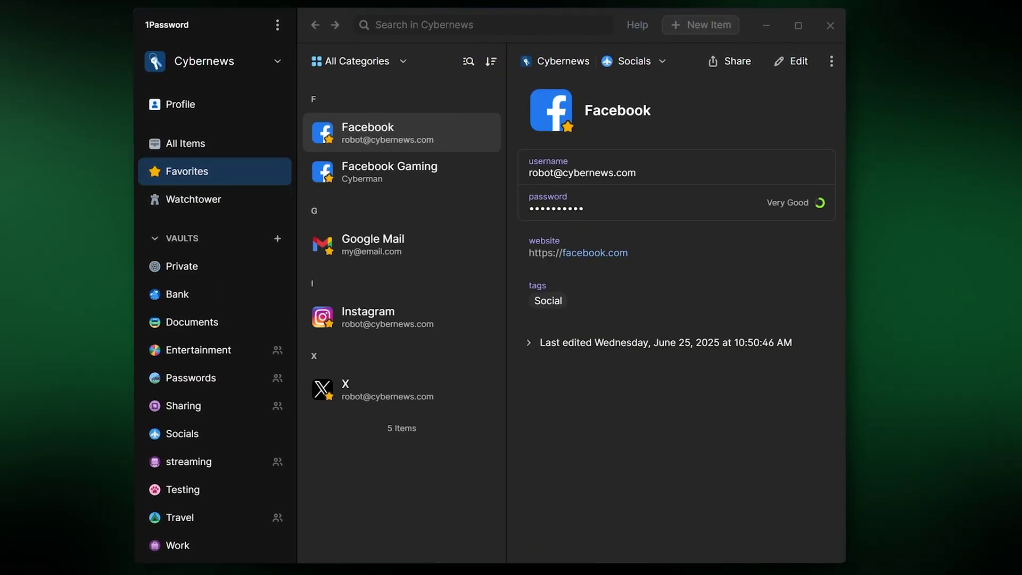
pyautogui.click(718, 60)
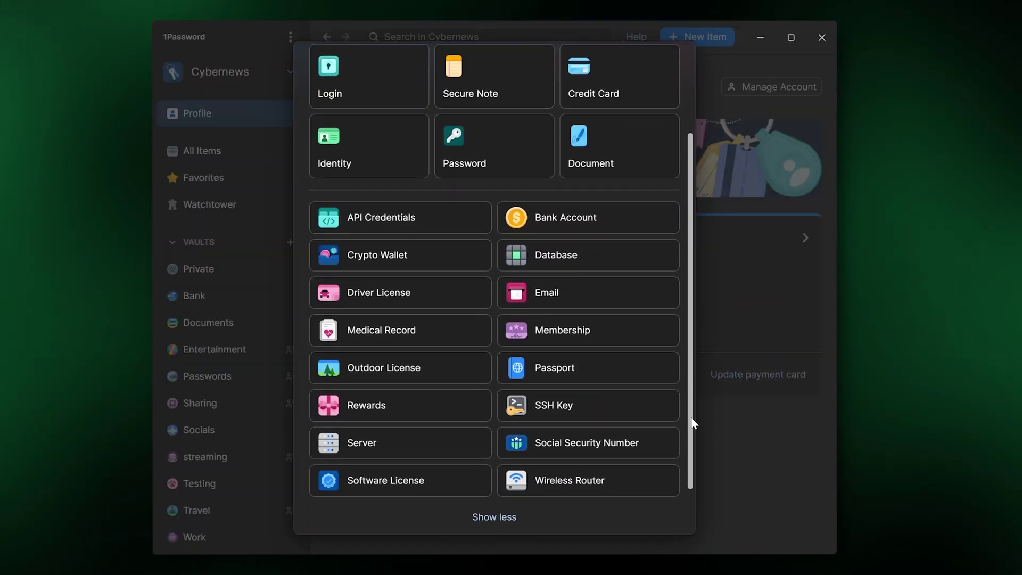
# Create and save a new Wireless Router item tagged wifi
pyautogui.click(562, 450)
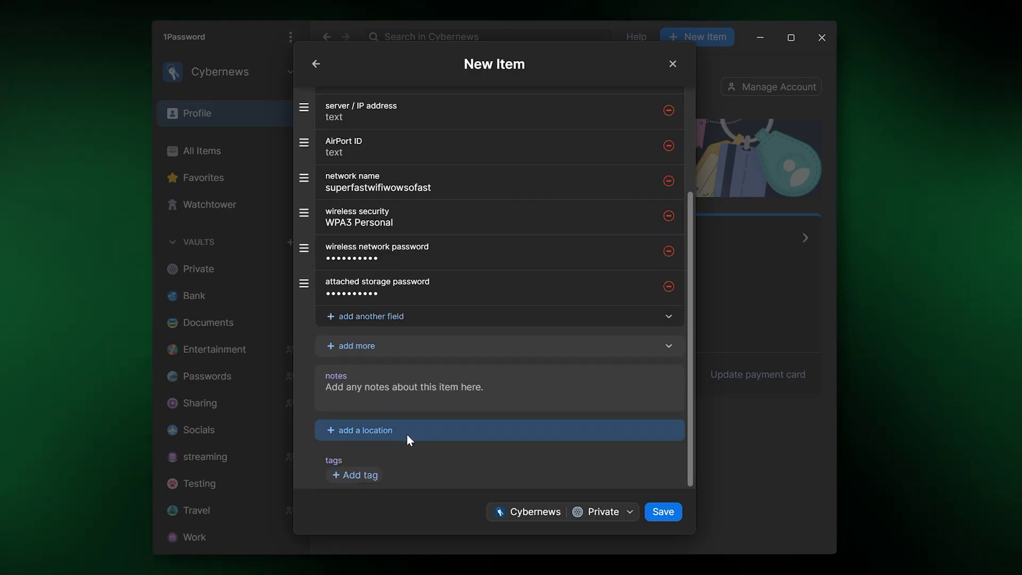
pyautogui.click(360, 474)
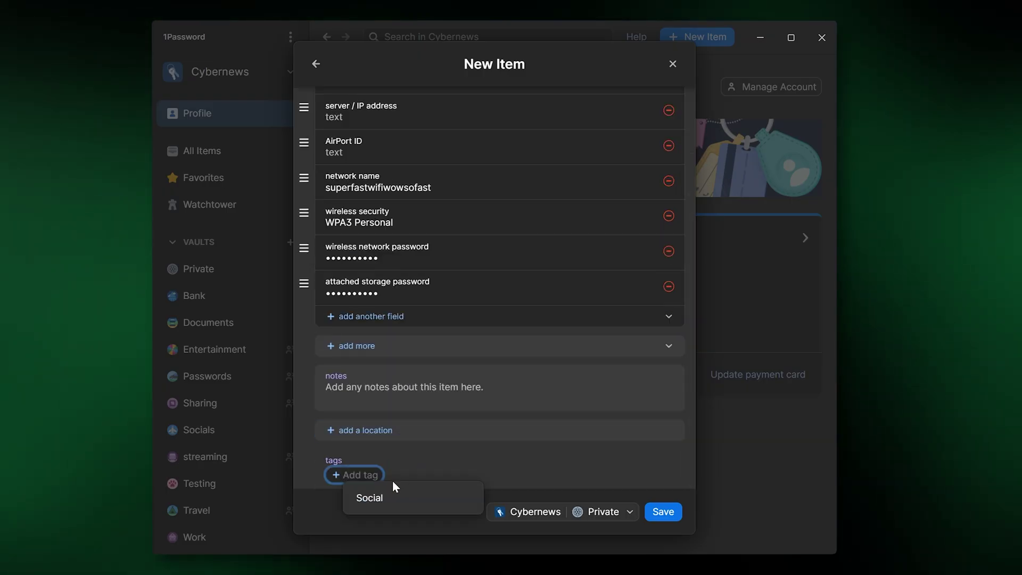
pyautogui.write('wifi')
pyautogui.press('Return')
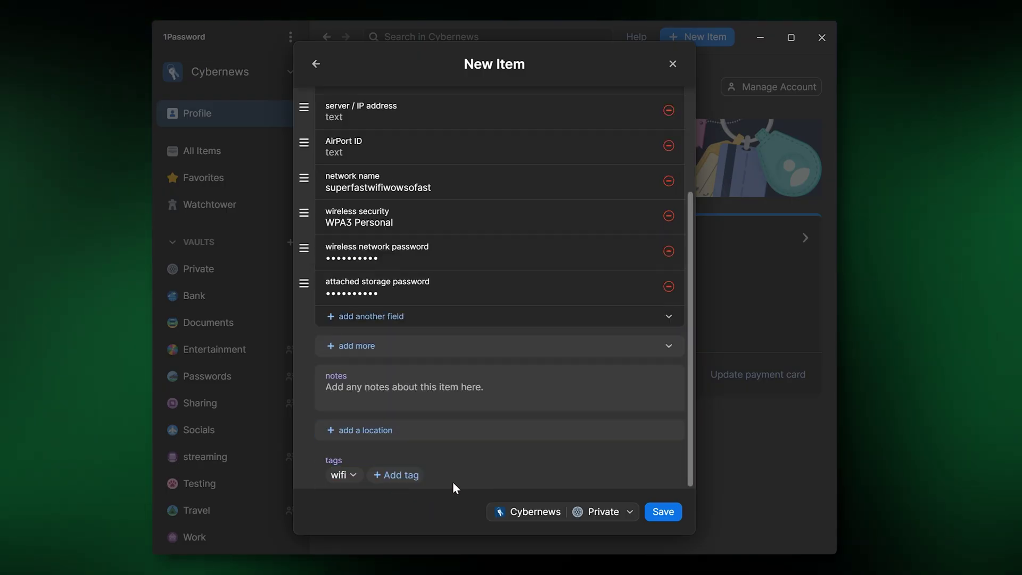
pyautogui.click(662, 512)
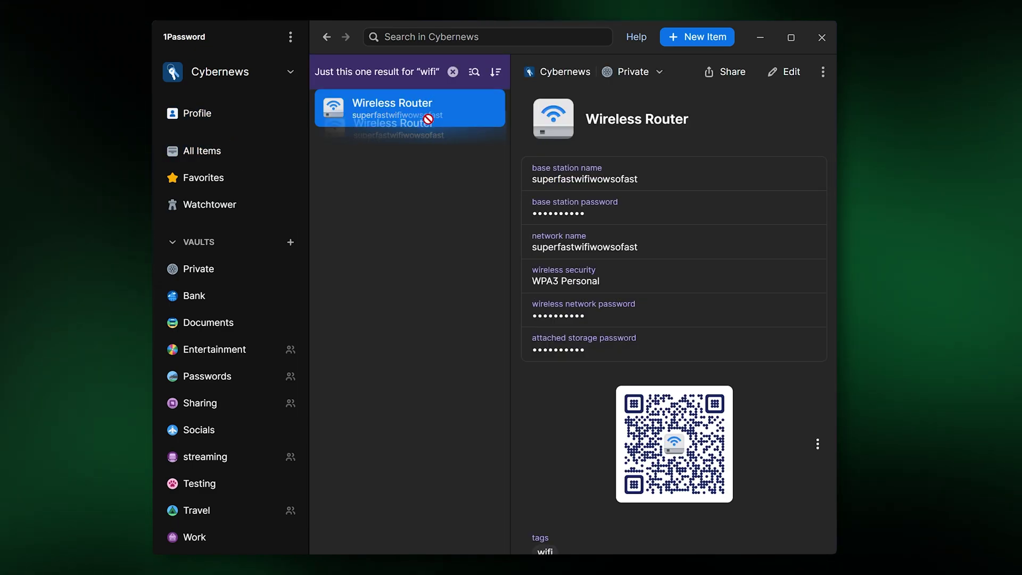
# Mark Wireless Router as a favourite, then list only the items tagged finance
pyautogui.moveTo(429, 119); pyautogui.dragTo(395, 295)
pyautogui.moveTo(186, 218); pyautogui.dragTo(202, 178)
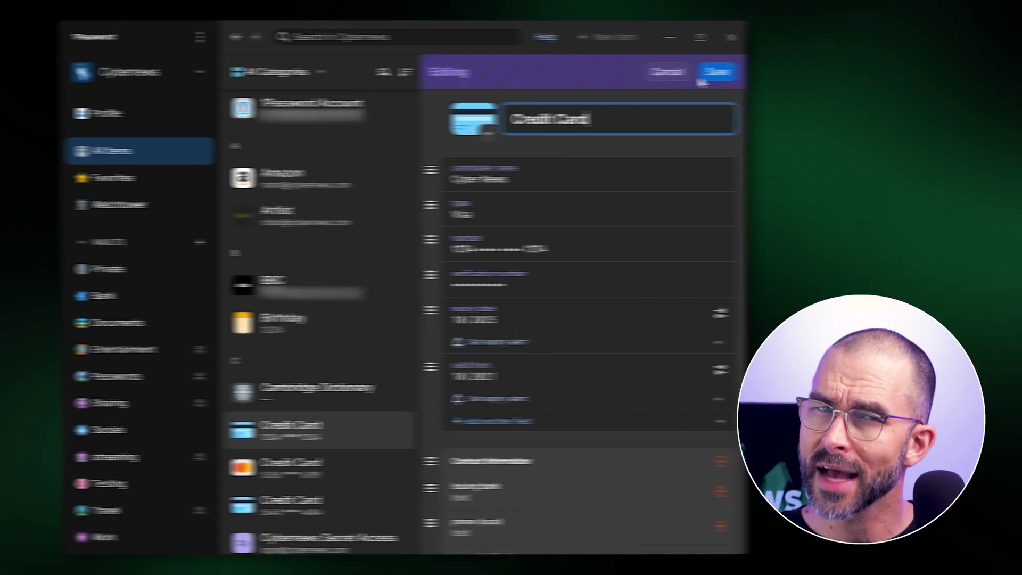
pyautogui.scroll(-5, 556, 320)
pyautogui.scroll(5, 564, 435)
pyautogui.scroll(-10, 564, 436)
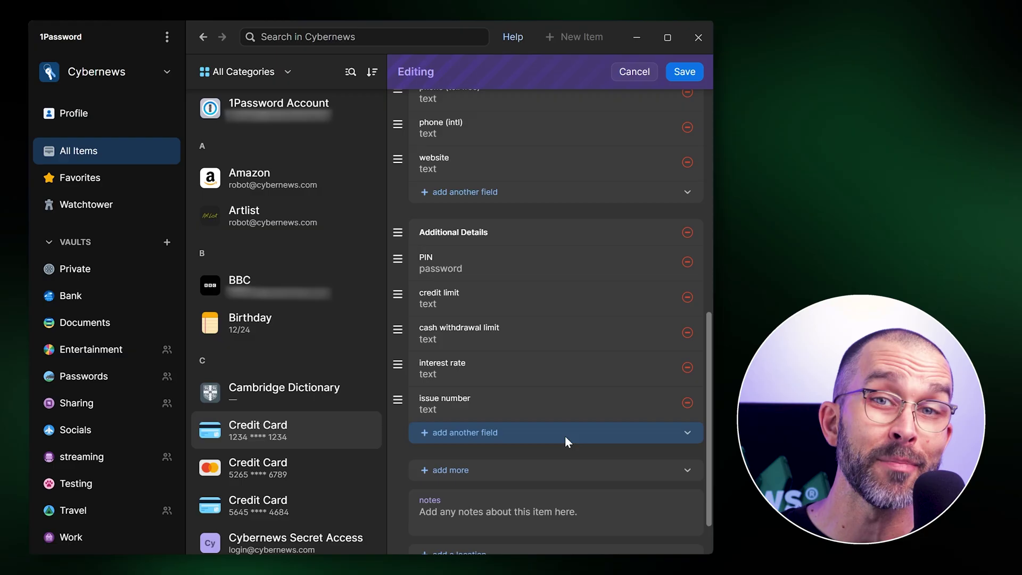
pyautogui.click(450, 542)
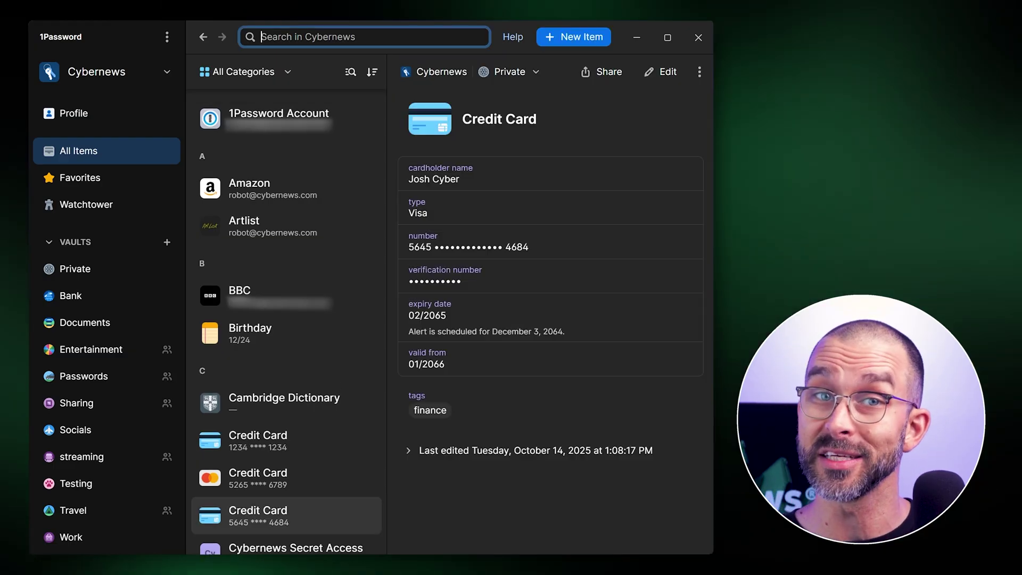
pyautogui.write('finance')
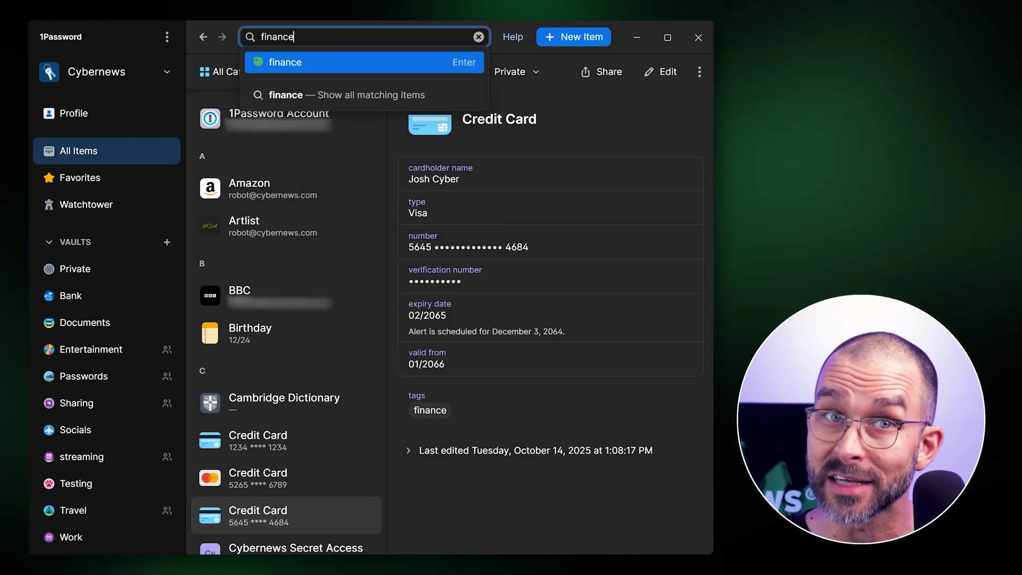
pyautogui.press('Return')
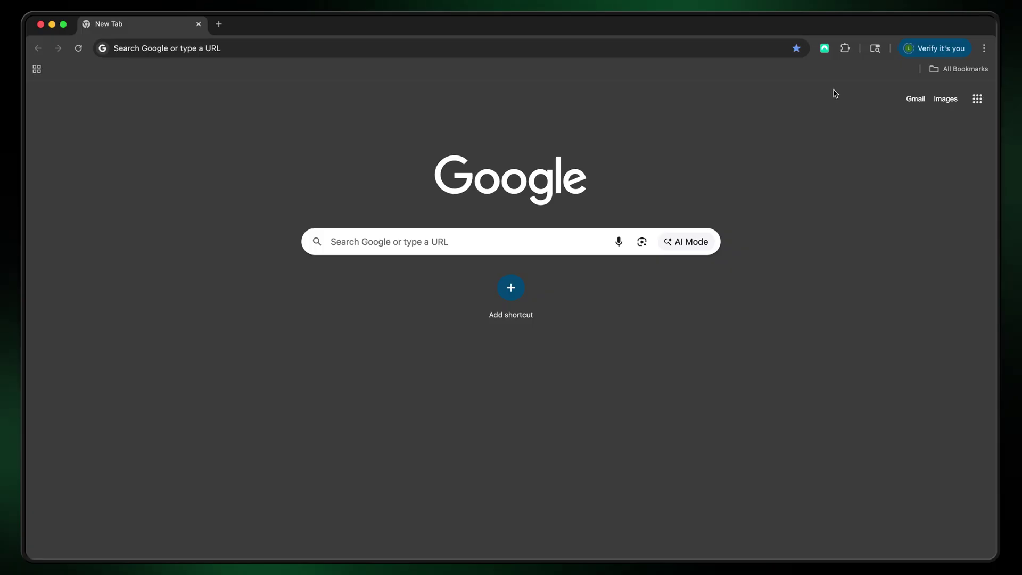
# From Google Password Manager settings, export passwords with Windows authentication, saving Chrome Passwords.csv to the Desktop
pyautogui.click(985, 49)
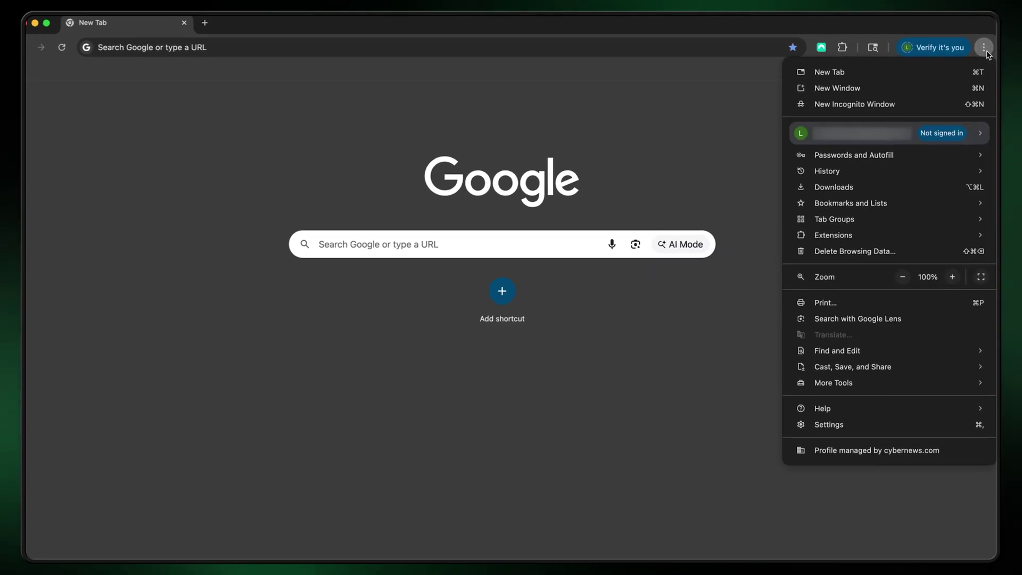
pyautogui.moveTo(815, 161)
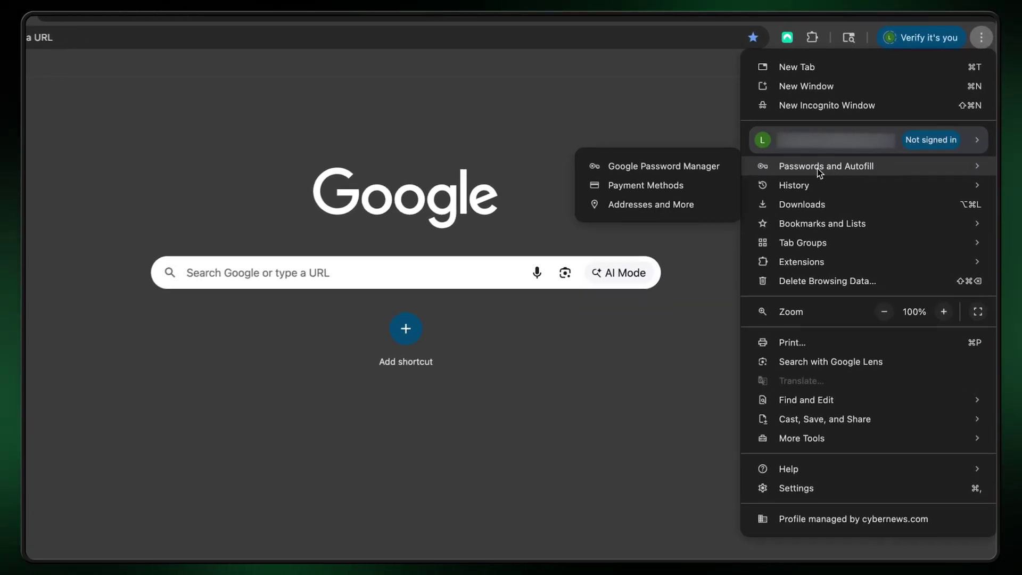
pyautogui.click(632, 169)
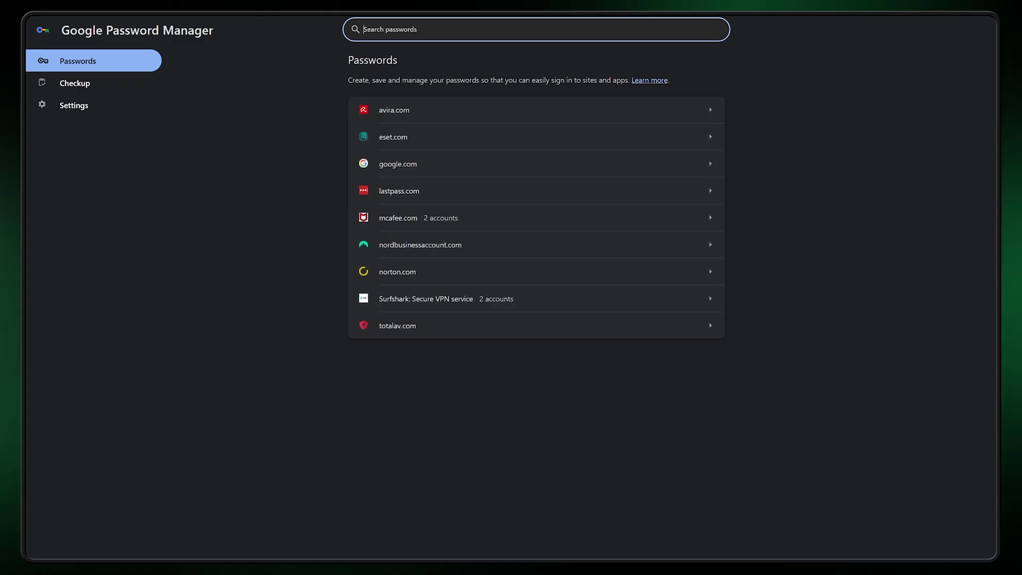
pyautogui.click(88, 121)
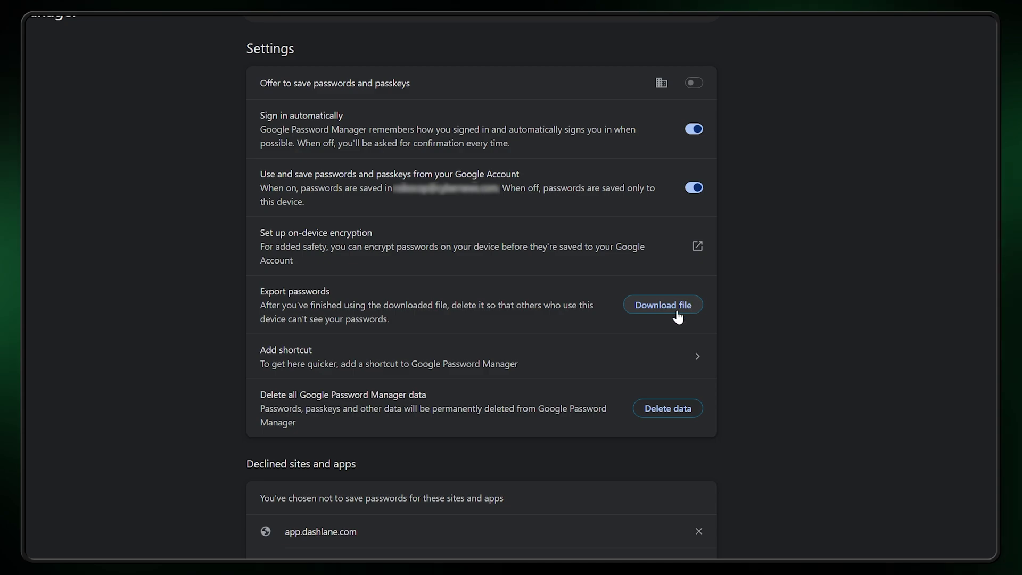
pyautogui.click(662, 305)
pyautogui.write('••••••••••')
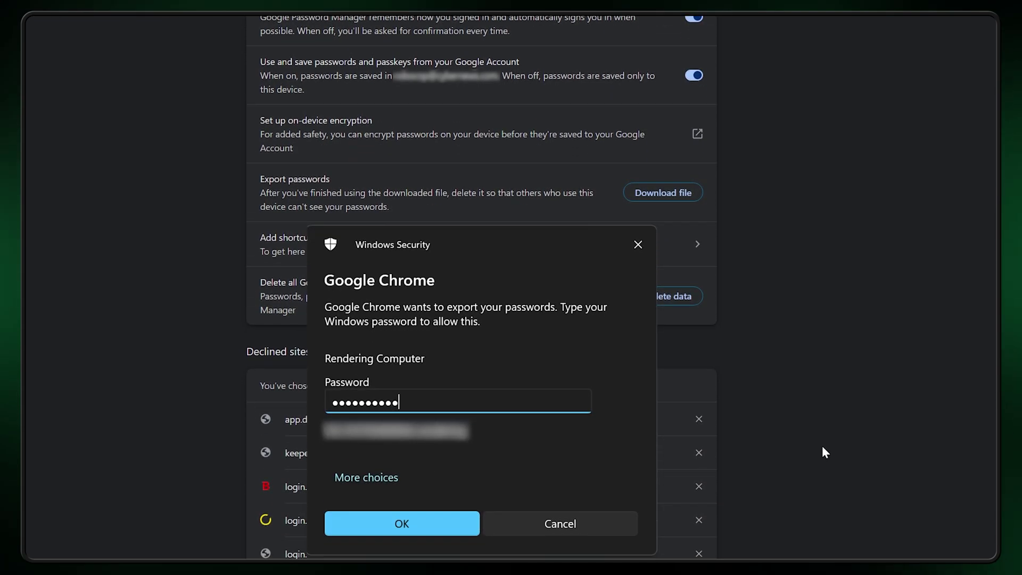
pyautogui.press('Return')
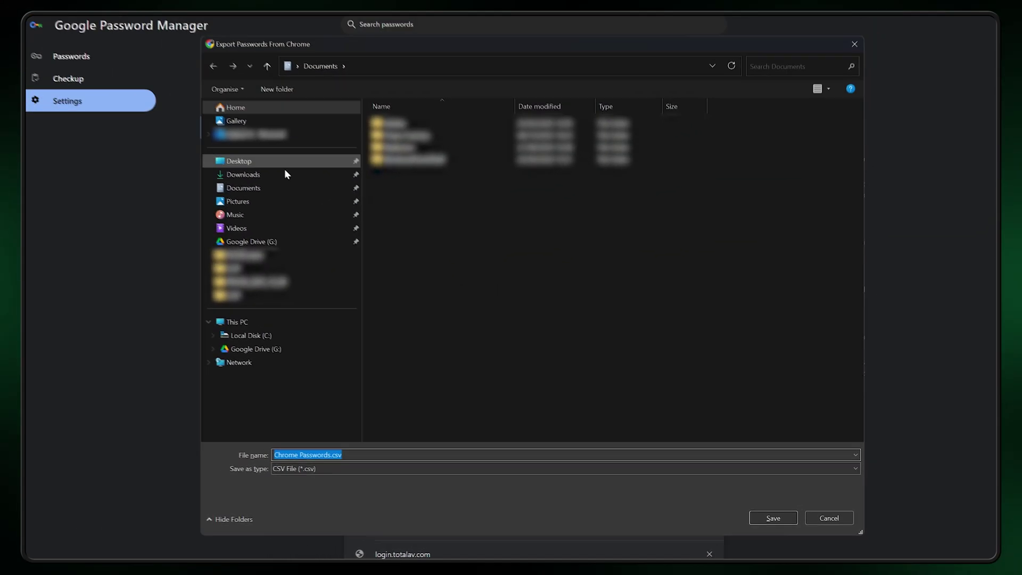
pyautogui.click(276, 160)
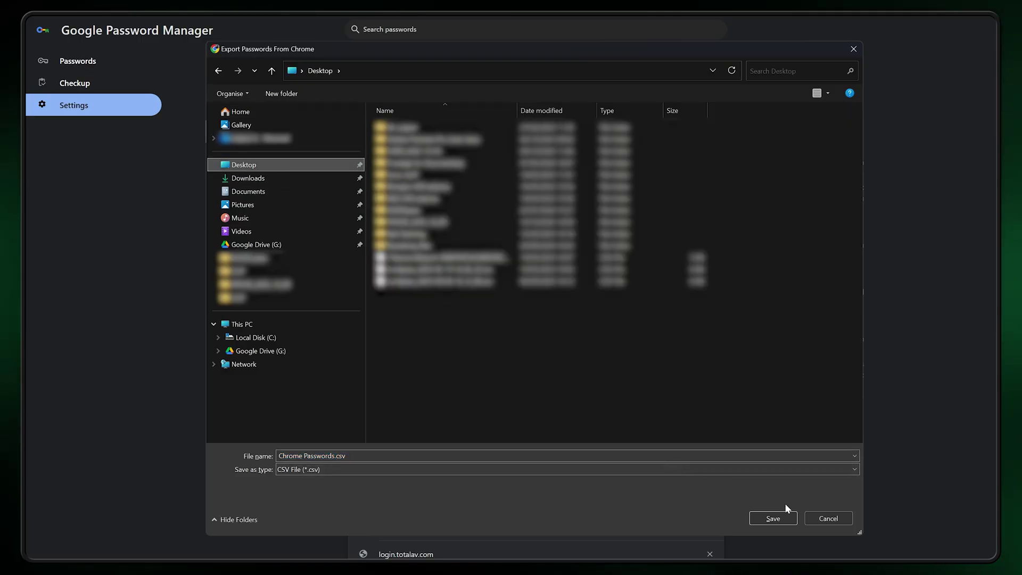
pyautogui.click(771, 516)
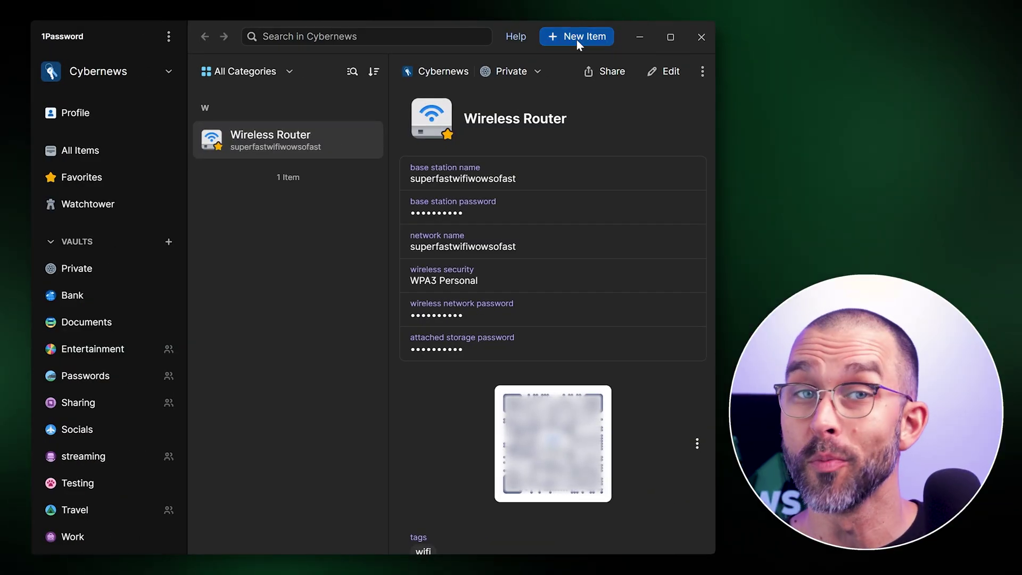
# Import the Chrome passwords CSV into a new vault and view its 12 items in Imported CSV
pyautogui.click(576, 37)
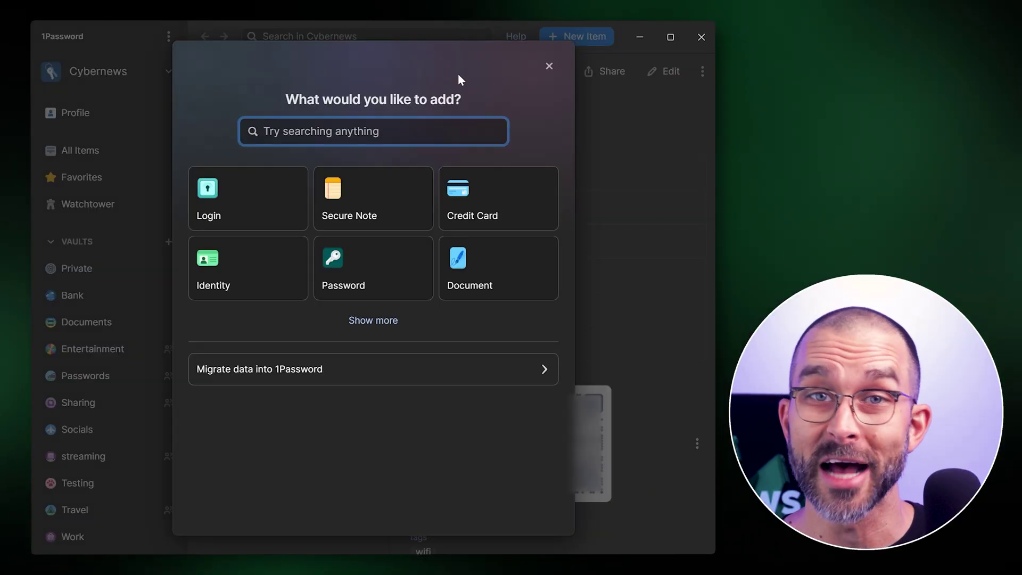
pyautogui.click(280, 369)
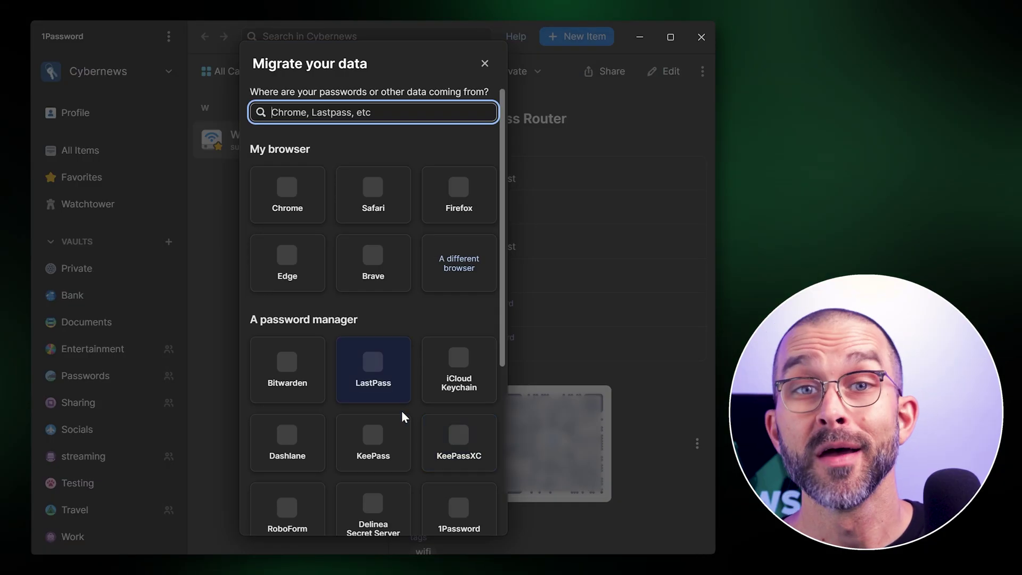
pyautogui.click(299, 205)
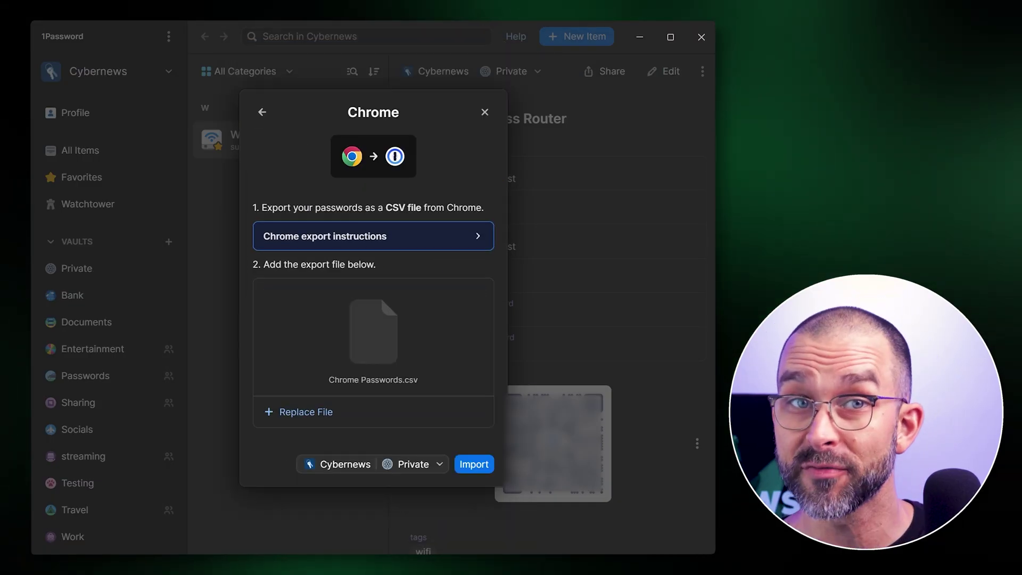
pyautogui.click(434, 460)
pyautogui.click(368, 430)
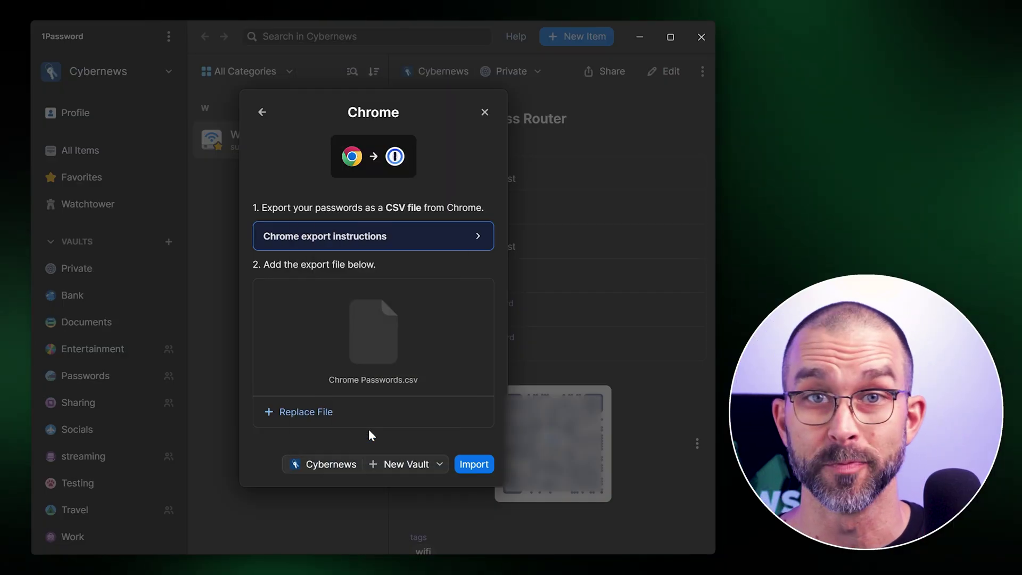
pyautogui.click(473, 465)
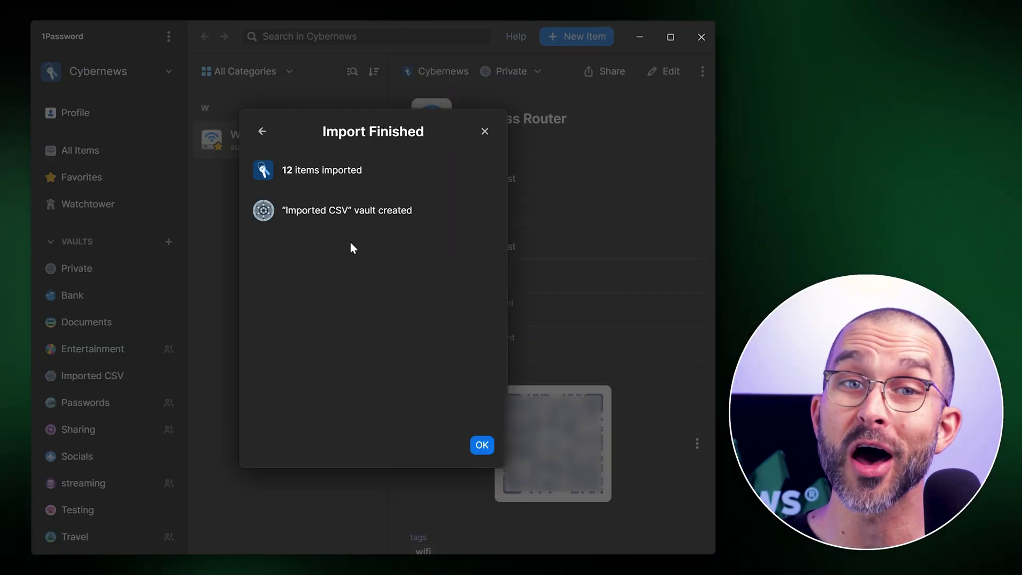
pyautogui.click(473, 441)
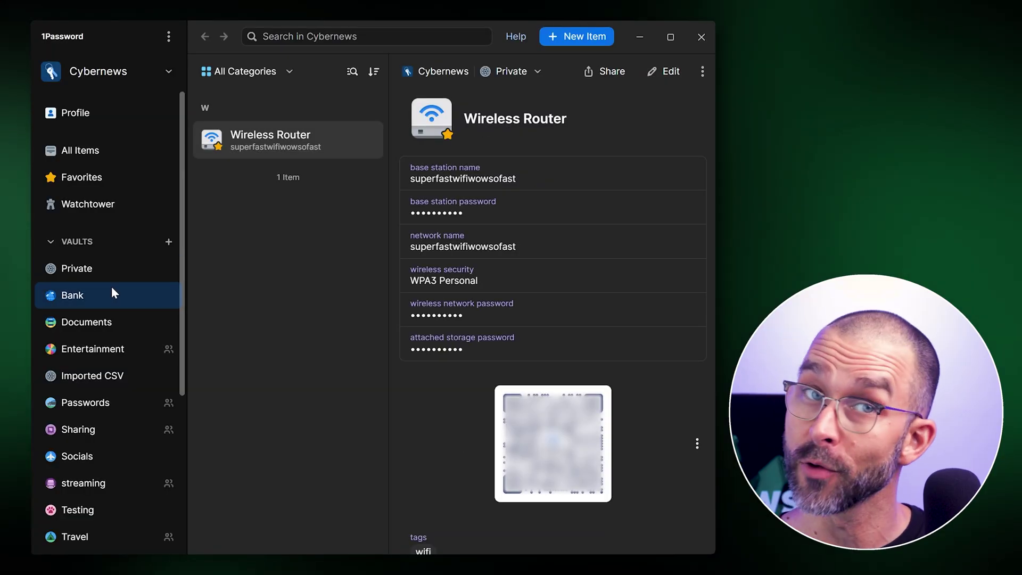
pyautogui.click(110, 376)
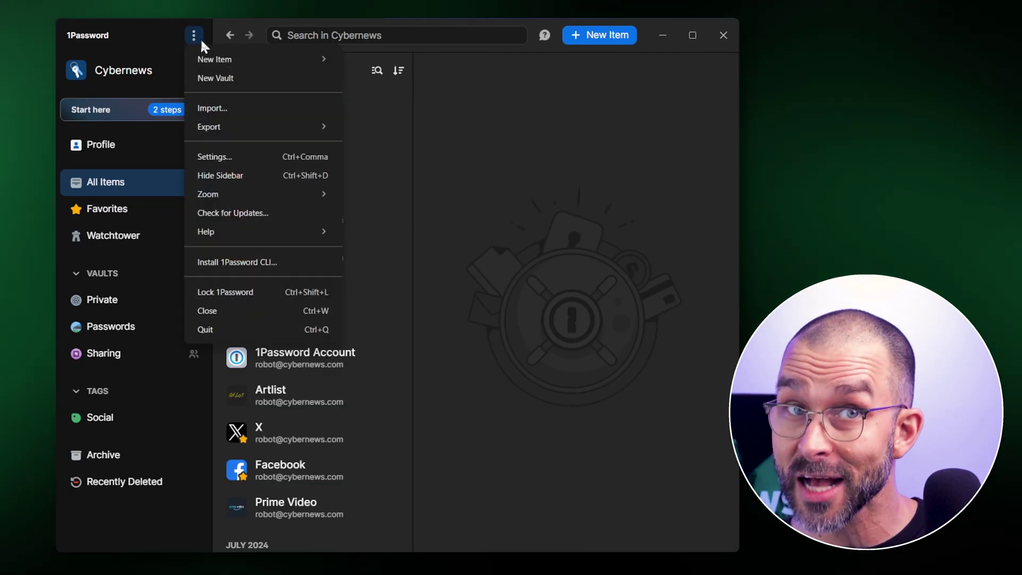
# Choose 1Password export as the import source and select the .1pux export file
pyautogui.click(230, 108)
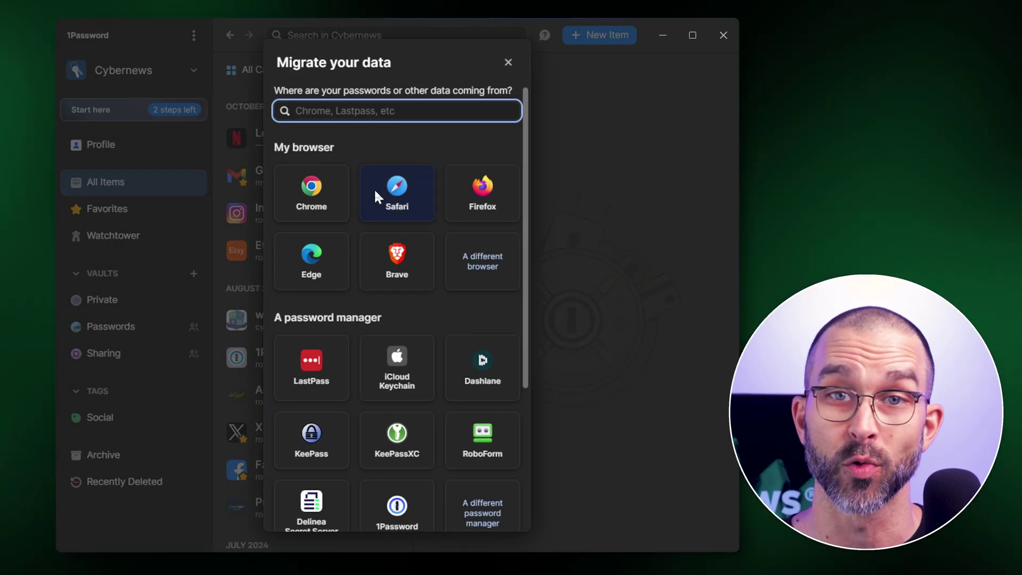
pyautogui.scroll(-3, 375, 191)
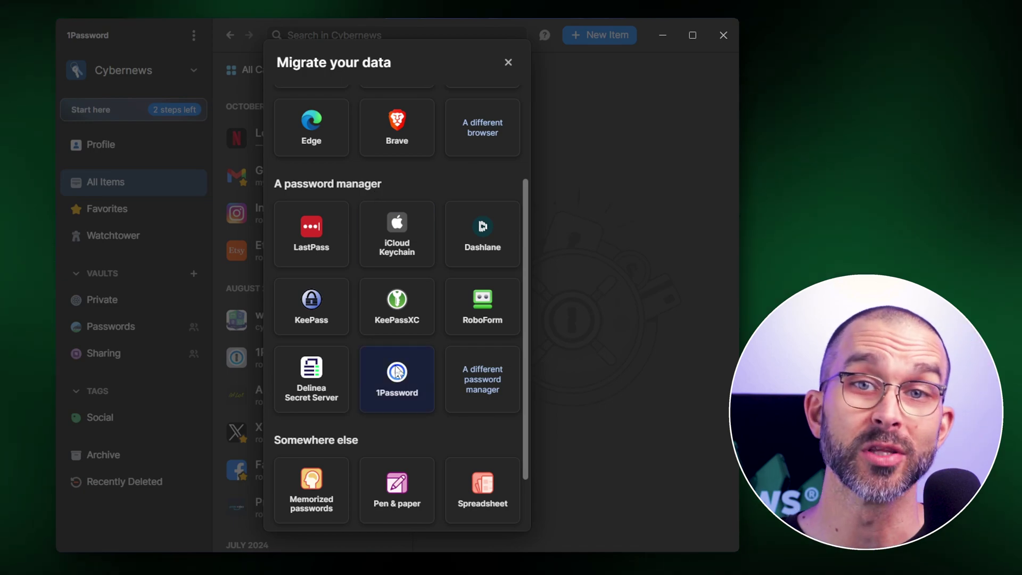
pyautogui.click(396, 371)
pyautogui.click(359, 334)
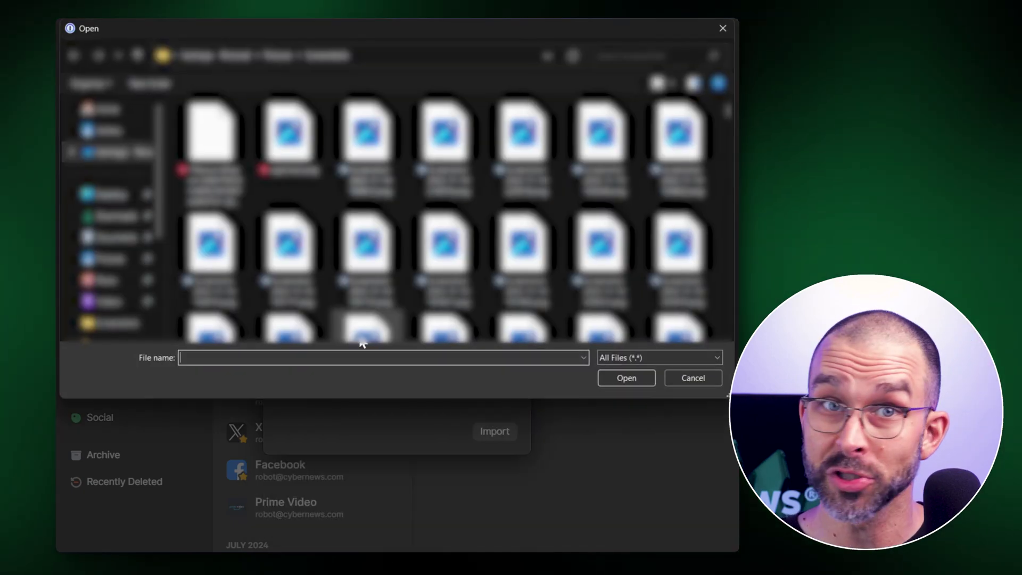
pyautogui.scroll(-1, 115, 325)
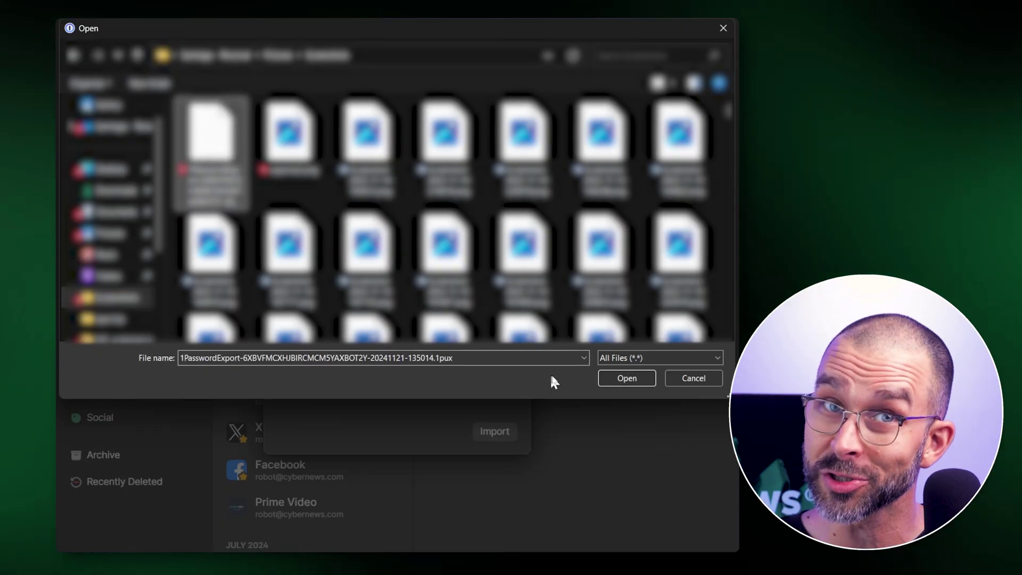
pyautogui.click(623, 378)
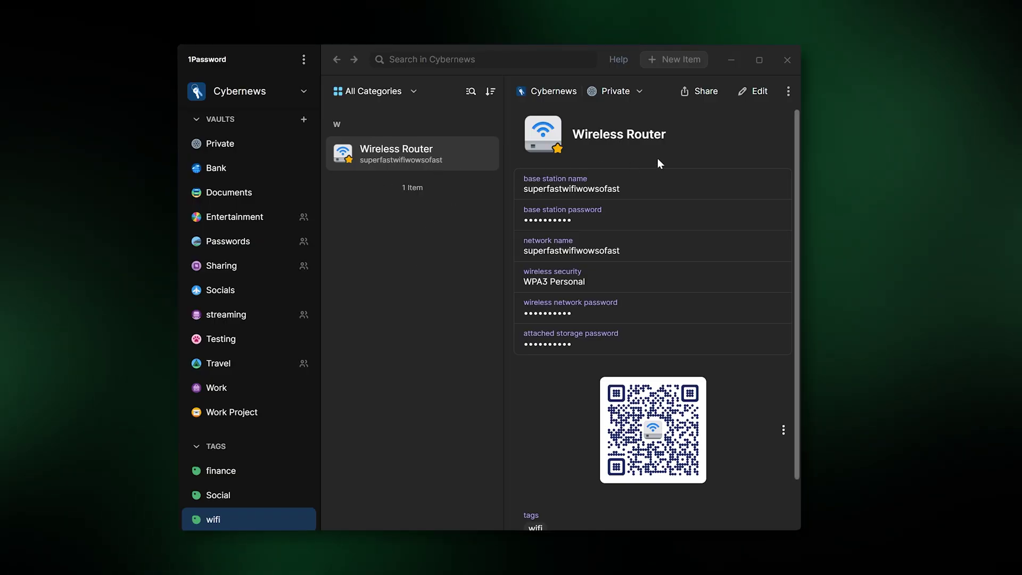
# Create a share link for the Wireless Router item expiring after 14 days and copy it
pyautogui.click(692, 93)
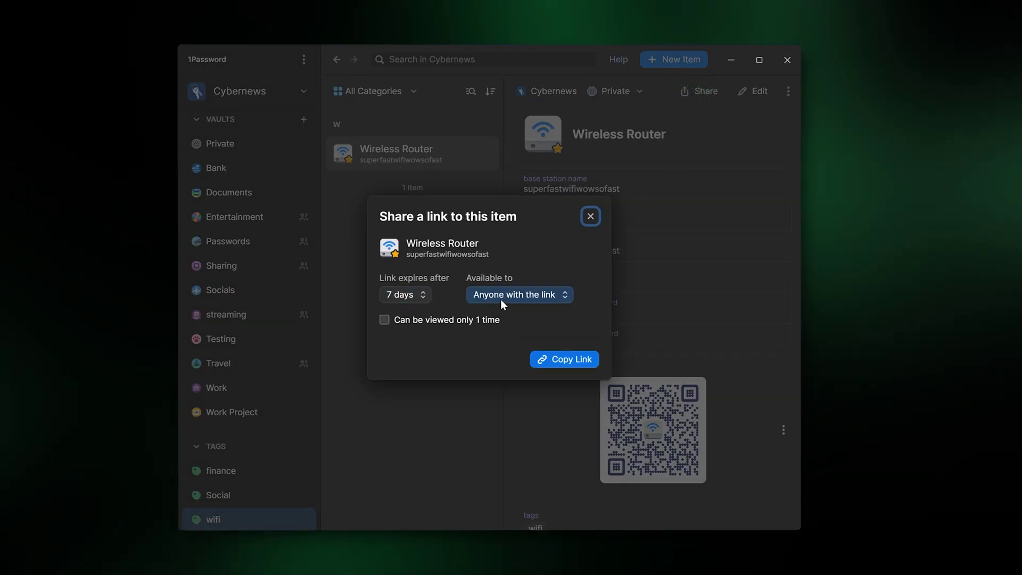
pyautogui.click(409, 294)
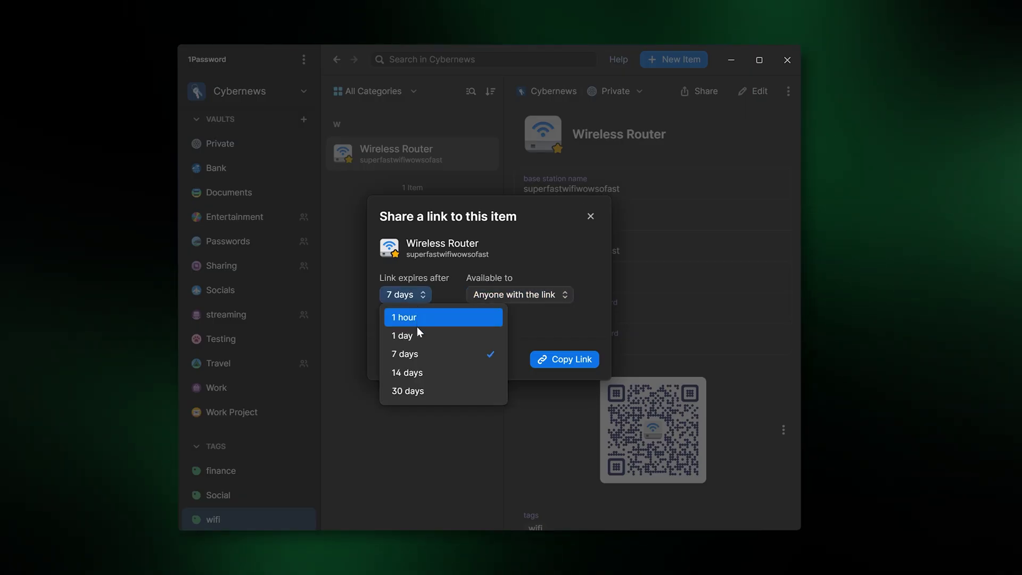
pyautogui.click(568, 360)
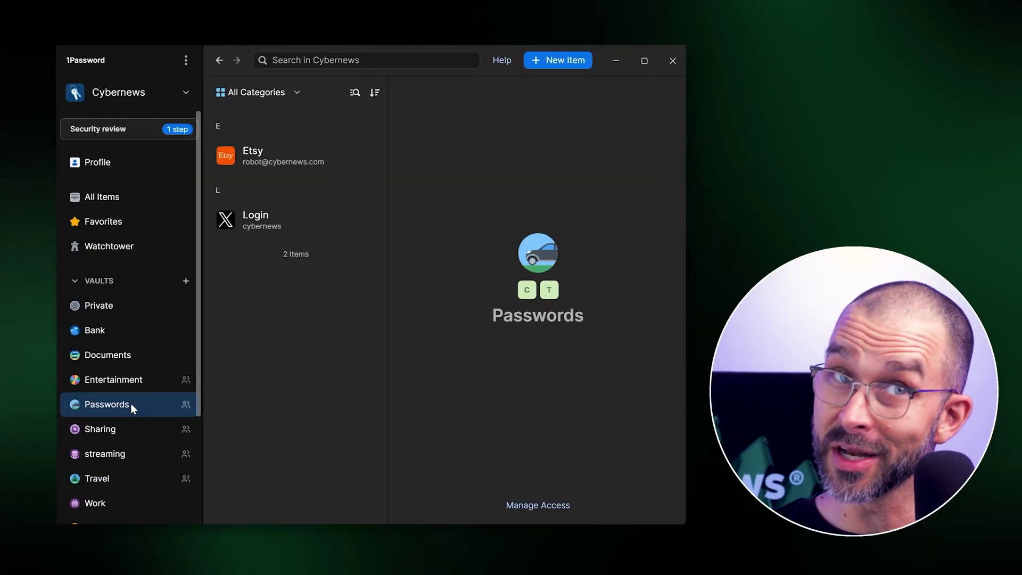
# Add three people to the Passwords vault's access list via Manage Access
pyautogui.rightClick(127, 405)
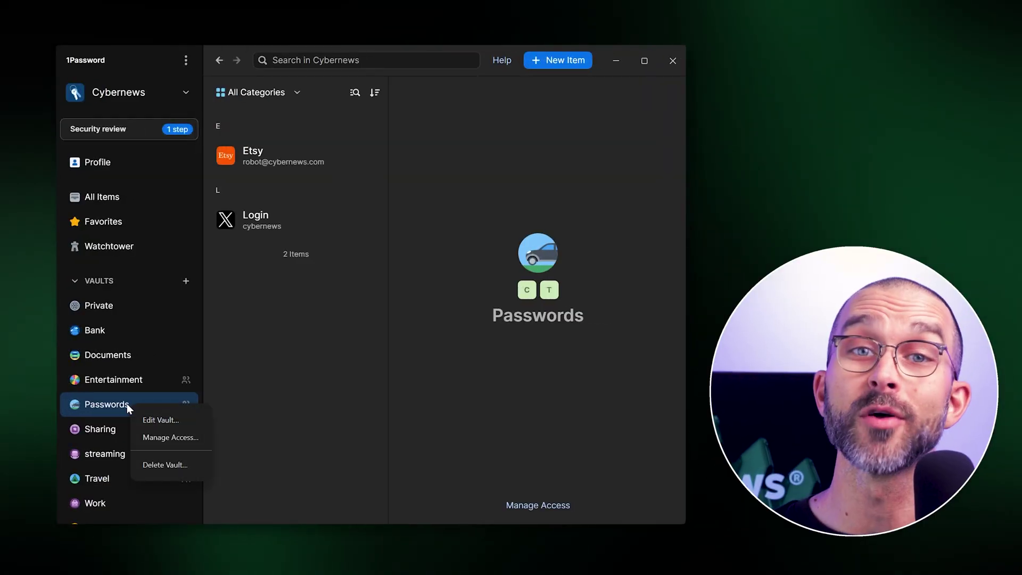
pyautogui.click(167, 437)
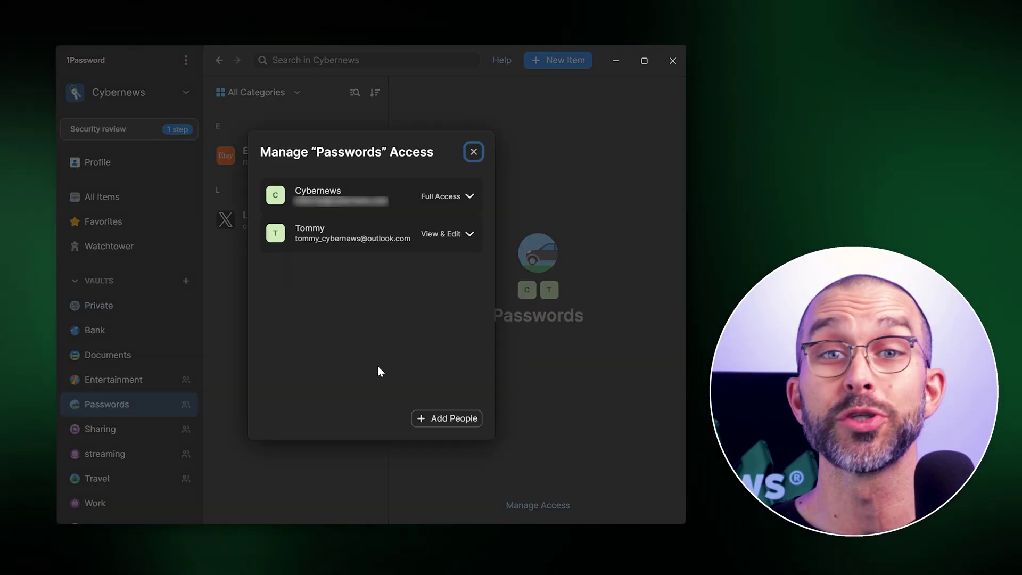
pyautogui.click(453, 417)
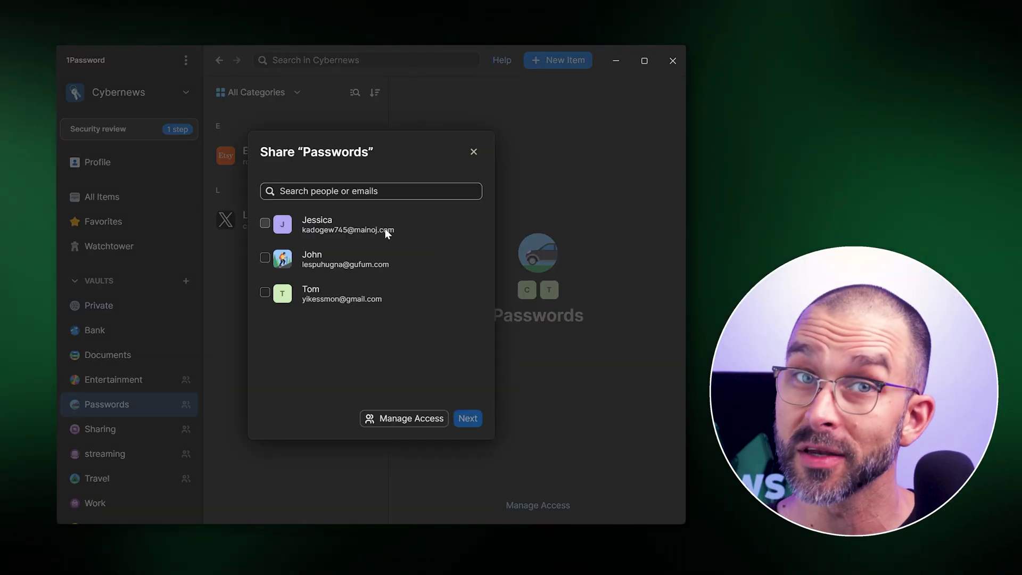
pyautogui.click(325, 229)
pyautogui.click(319, 261)
pyautogui.click(342, 294)
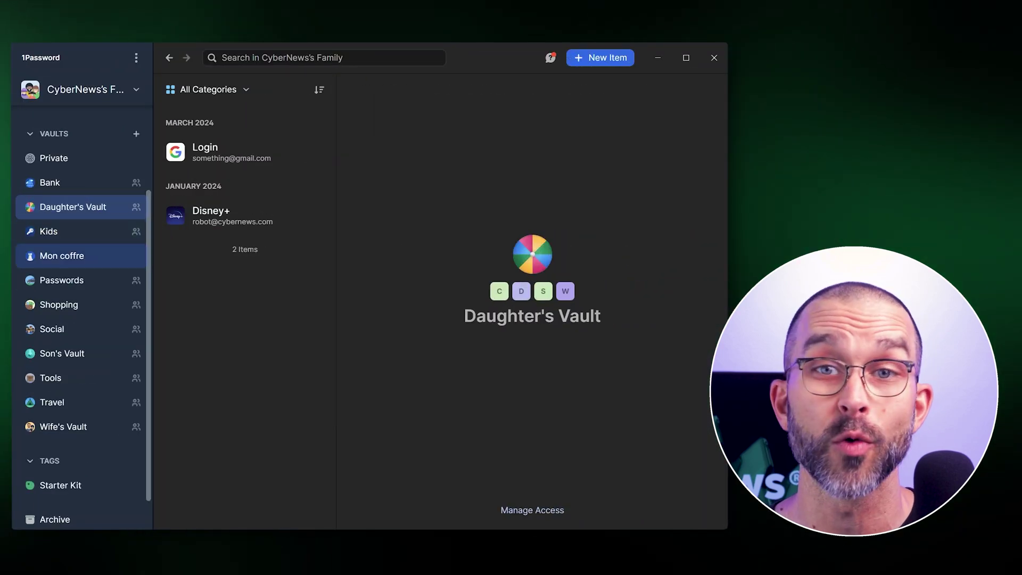
# Browse the Passwords vault, Son's Vault and Wife's Vault in turn
pyautogui.click(62, 280)
pyautogui.click(62, 354)
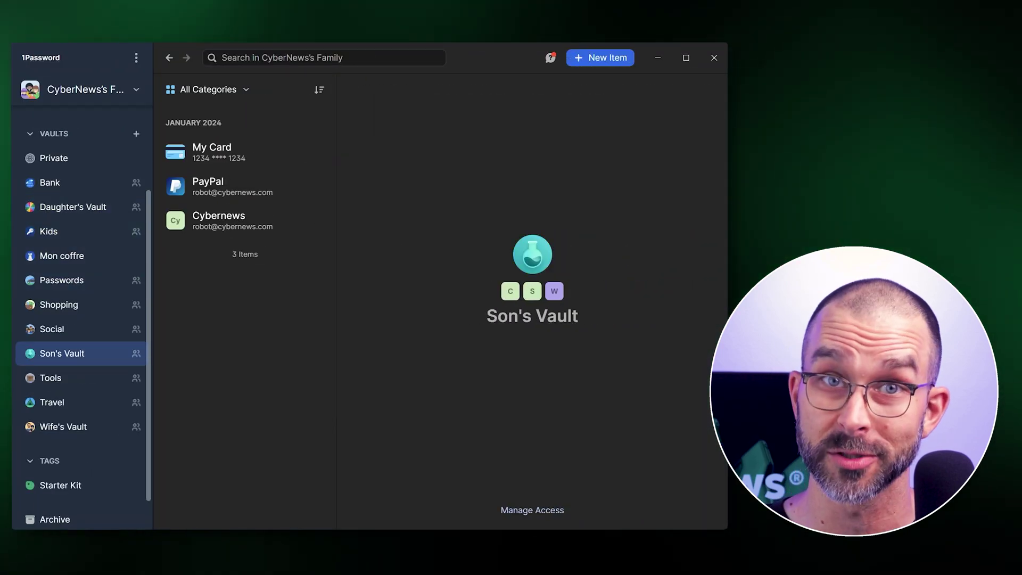
pyautogui.click(63, 426)
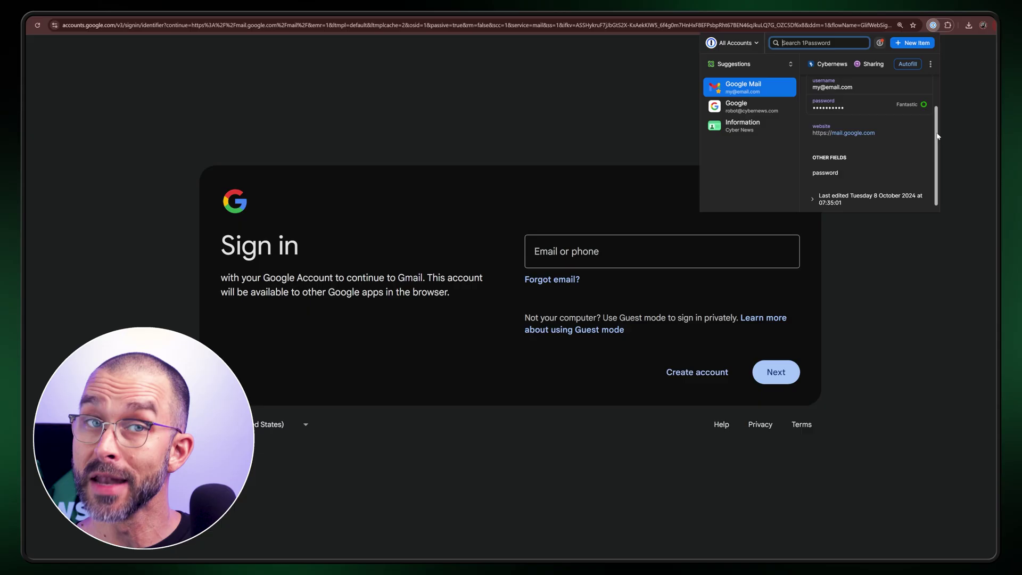
# Autofill the BBC sign-in with its saved login and the Amazon email with a saved Amazon login
pyautogui.scroll(3, 938, 137)
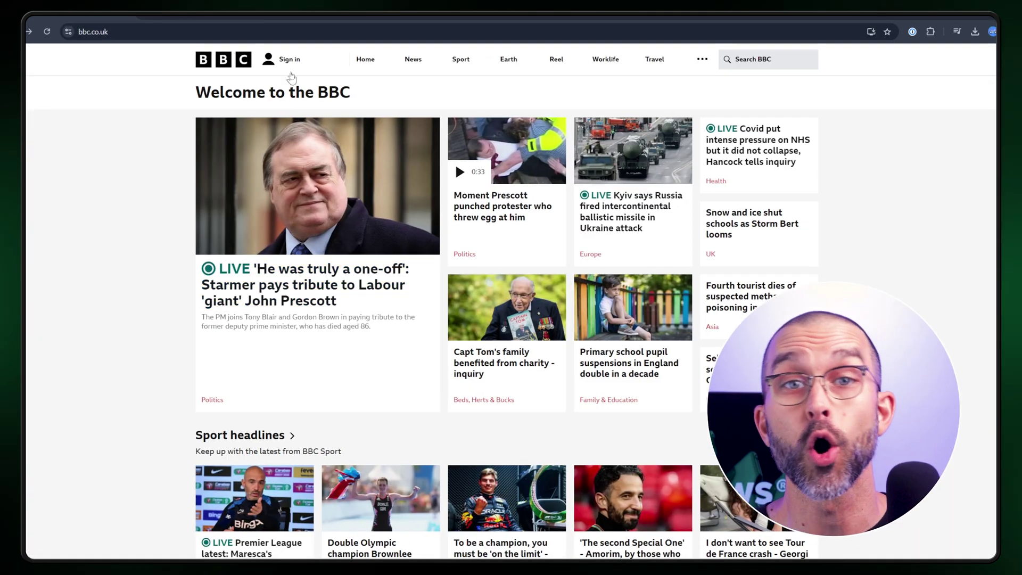
pyautogui.click(289, 59)
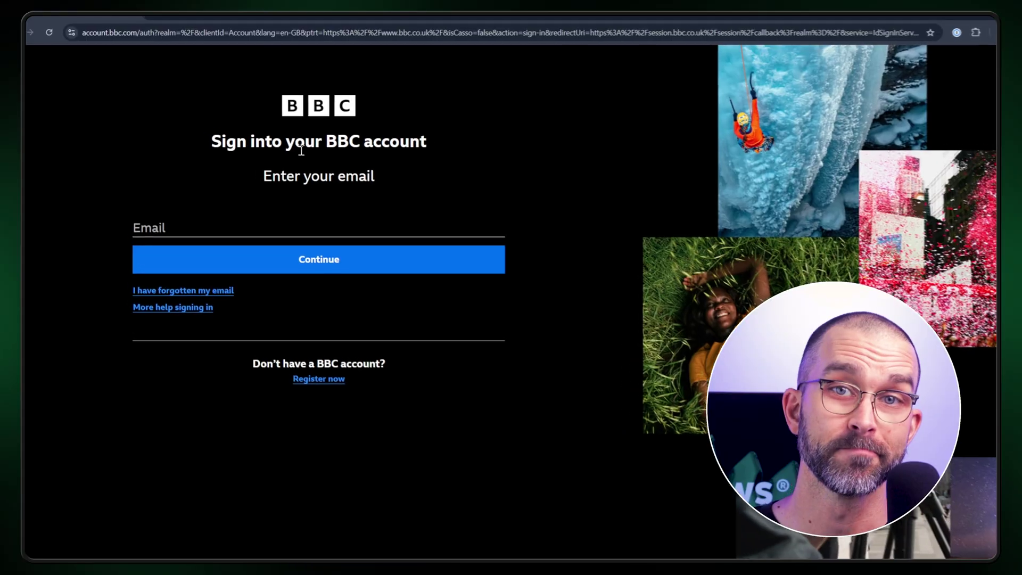
pyautogui.click(277, 214)
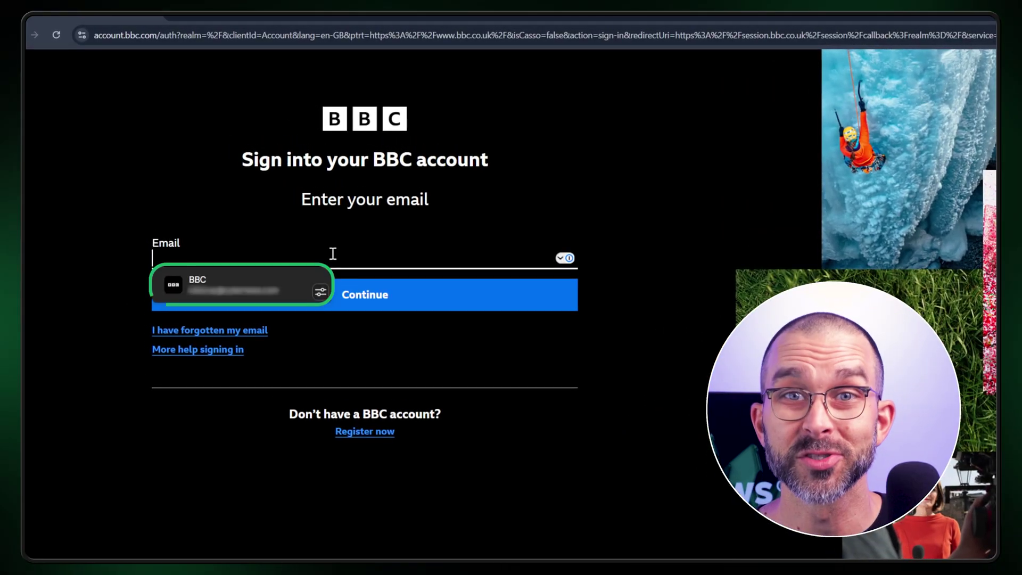
pyautogui.click(271, 291)
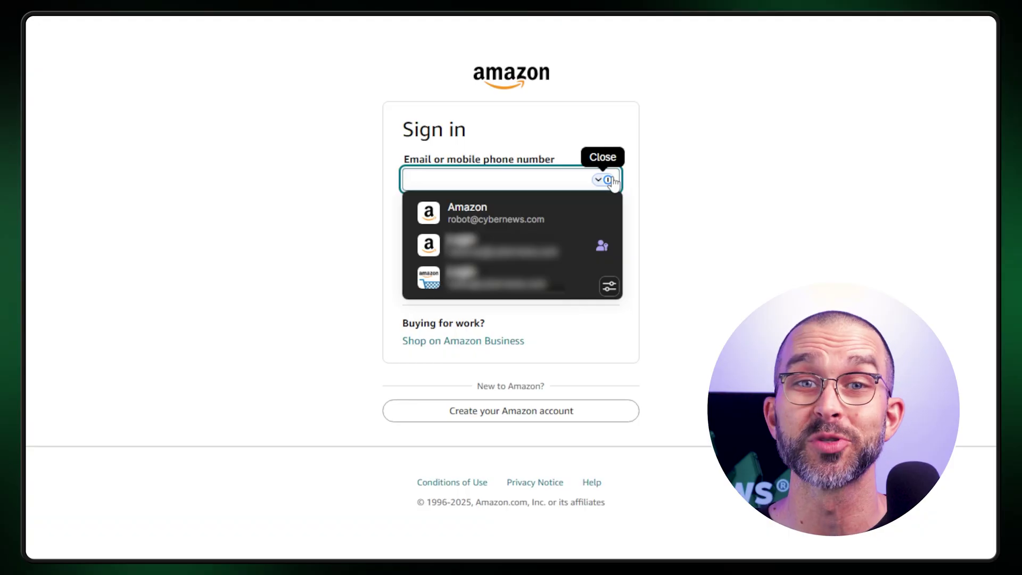
pyautogui.click(535, 247)
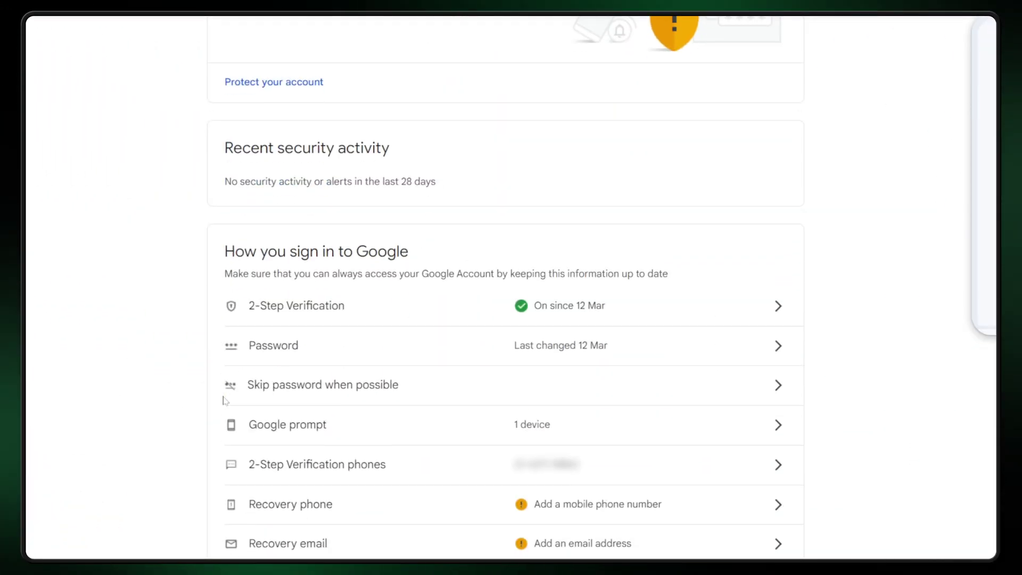
# Create a Google Account passkey and save it into the existing Google Email login
pyautogui.click(274, 466)
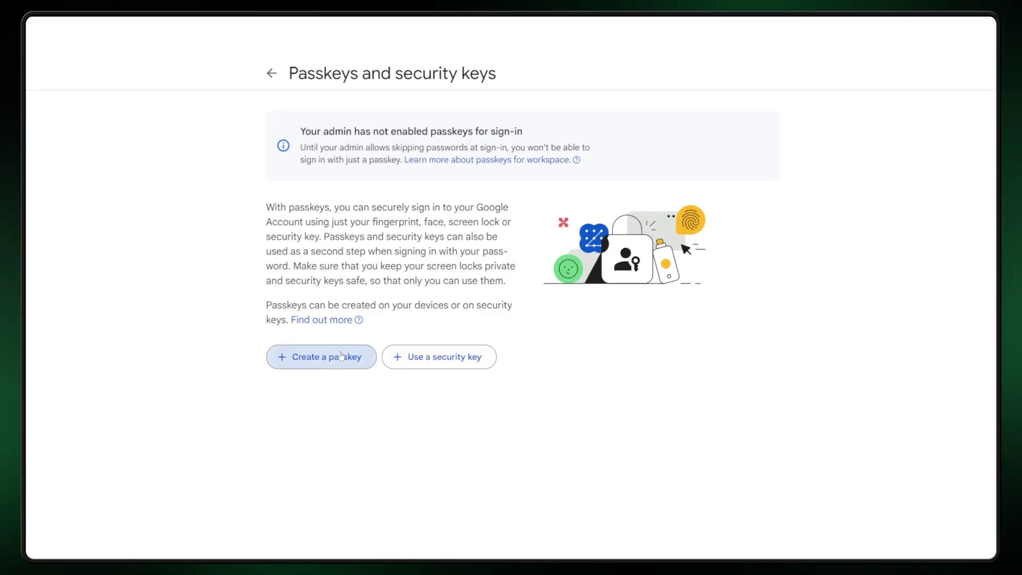
pyautogui.click(341, 355)
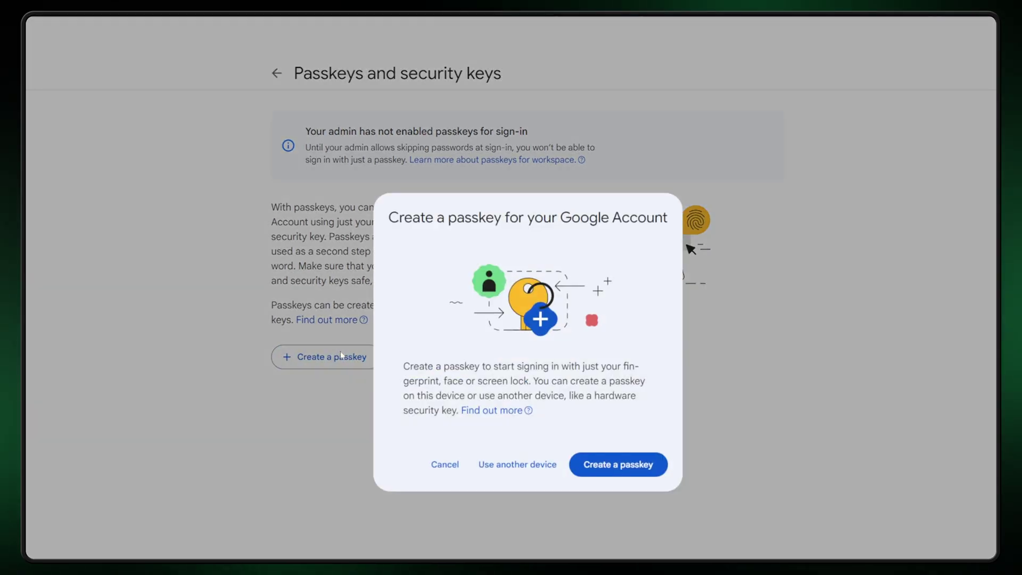
pyautogui.click(606, 465)
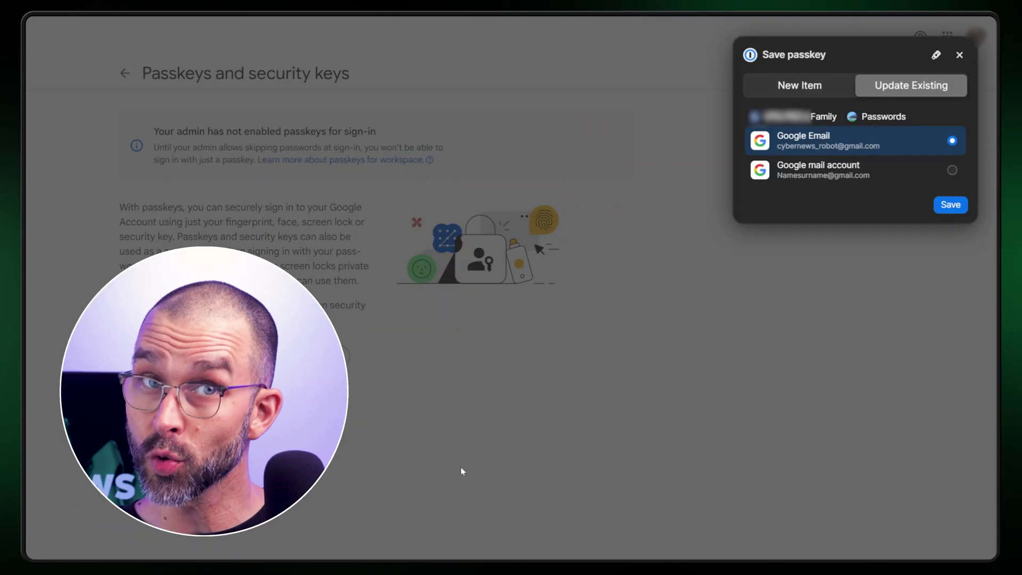
pyautogui.click(950, 205)
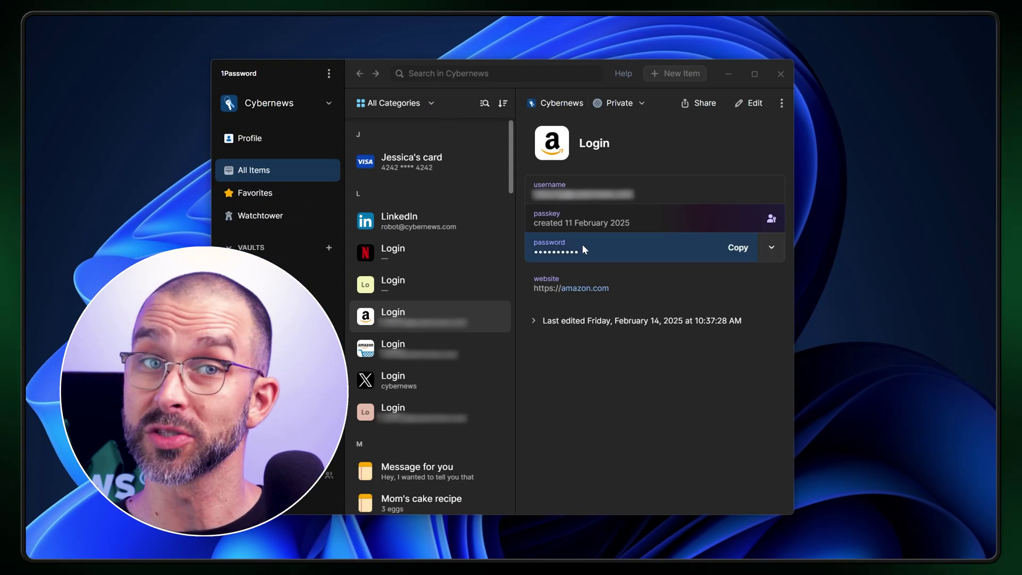
# Open amazon.com from the saved Login item in full screen and begin signing in via Account & Lists
pyautogui.click(582, 287)
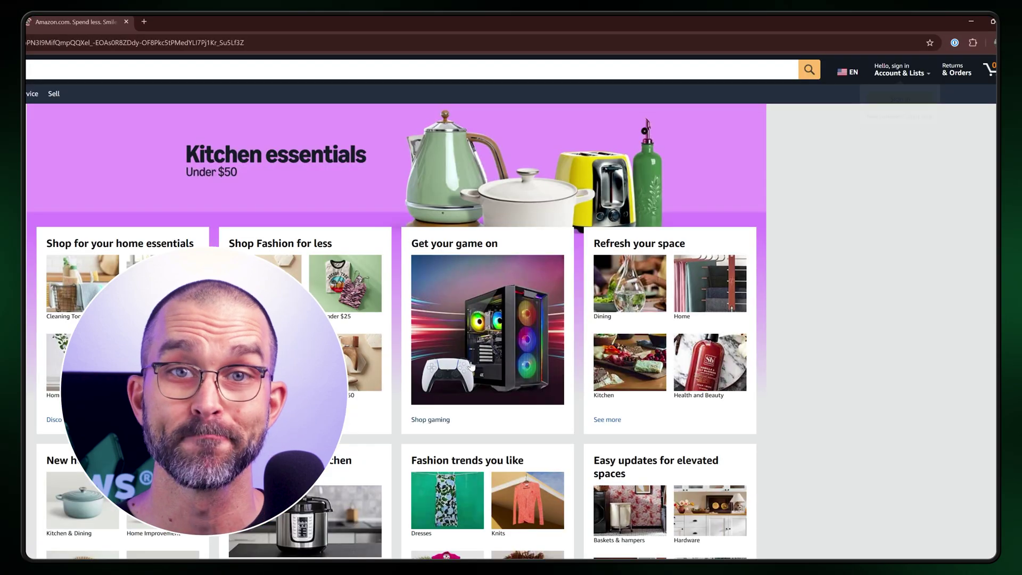
pyautogui.press('F11')
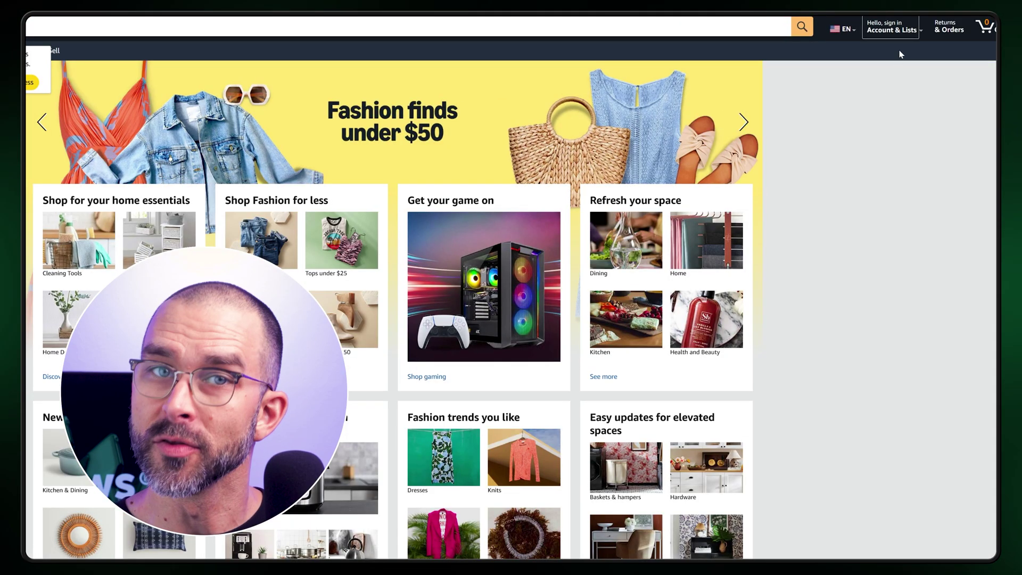
pyautogui.click(892, 40)
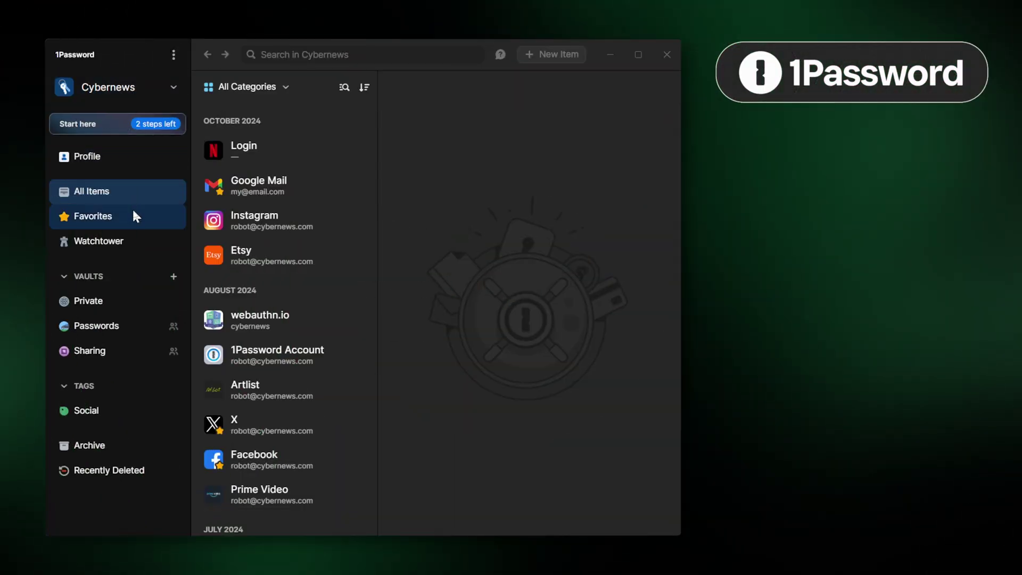
# Open Watchtower and review logins with available passkeys and the account recovery setup options
pyautogui.click(133, 243)
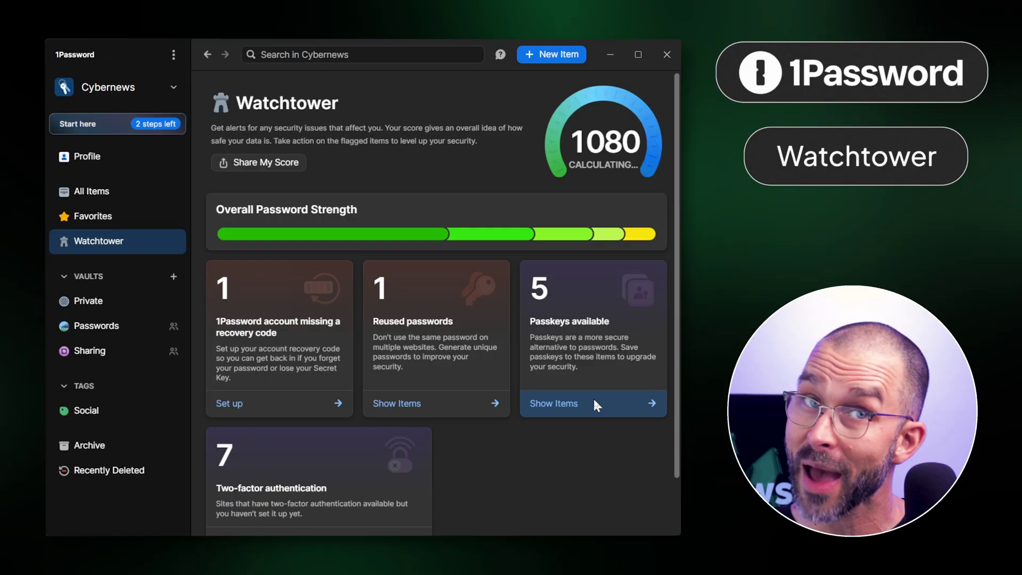
pyautogui.click(595, 404)
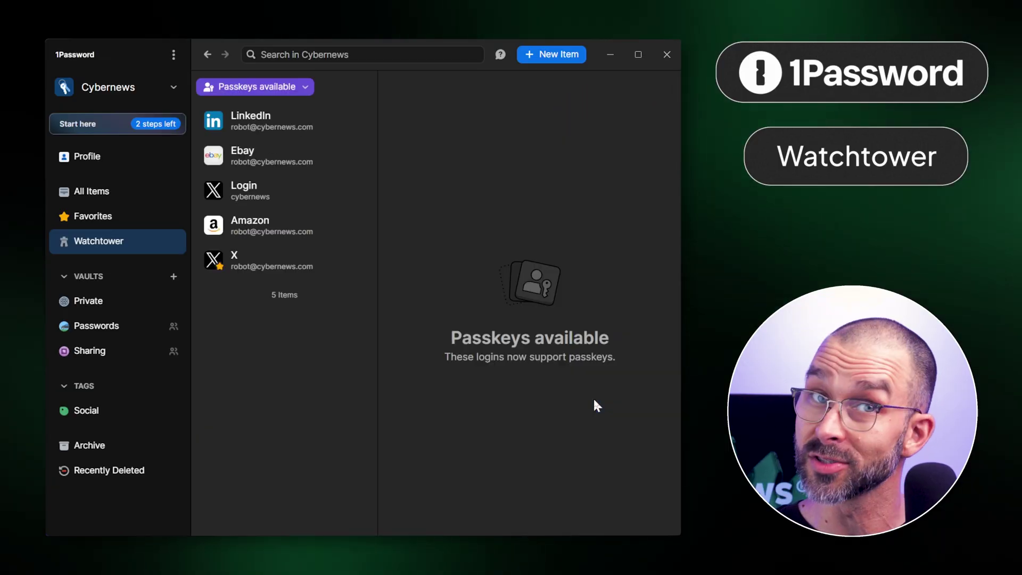
pyautogui.click(160, 243)
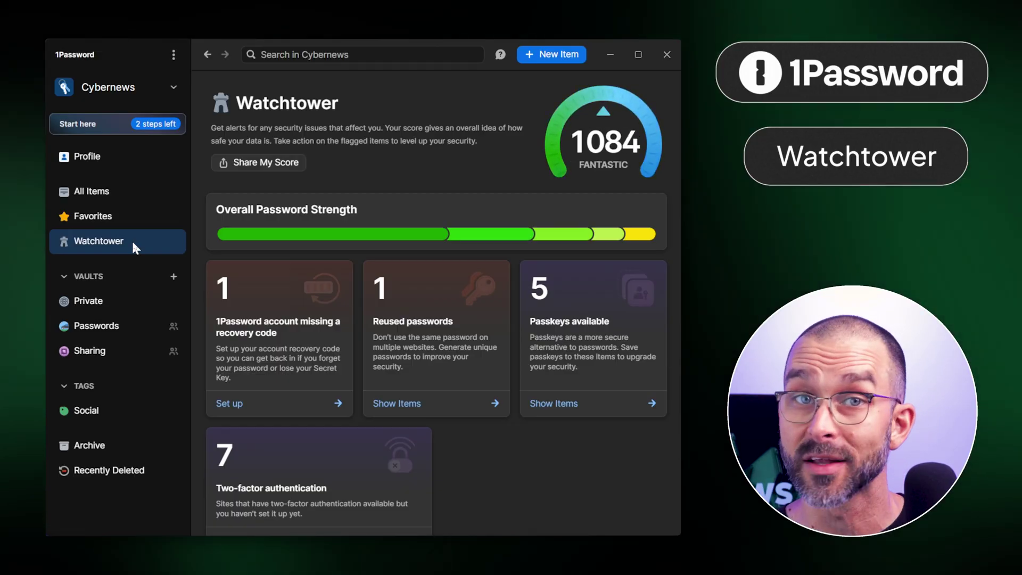
pyautogui.click(283, 405)
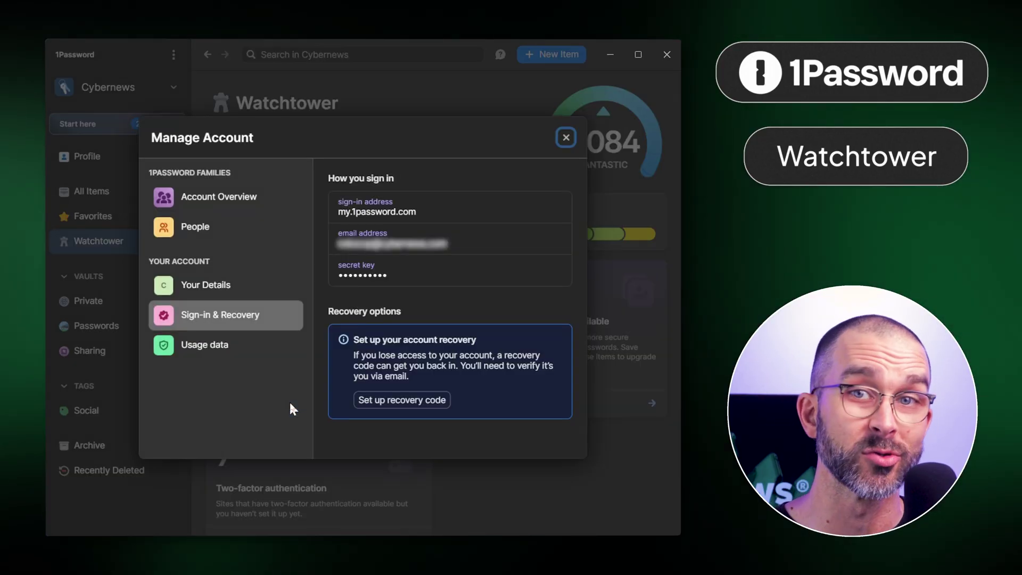
pyautogui.click(565, 138)
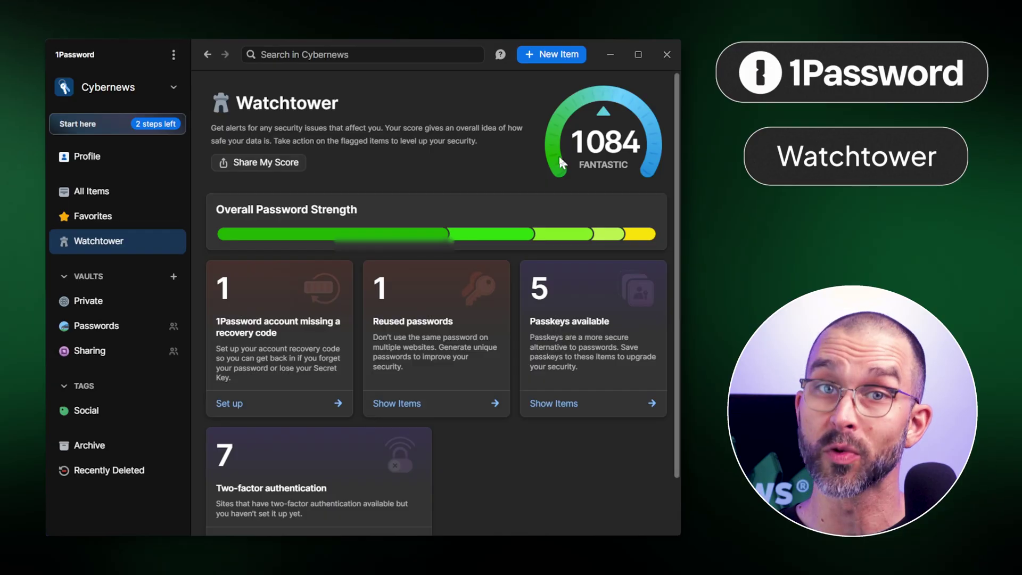
# Review reused-password items, then list the 7 sites missing two-factor authentication
pyautogui.click(453, 402)
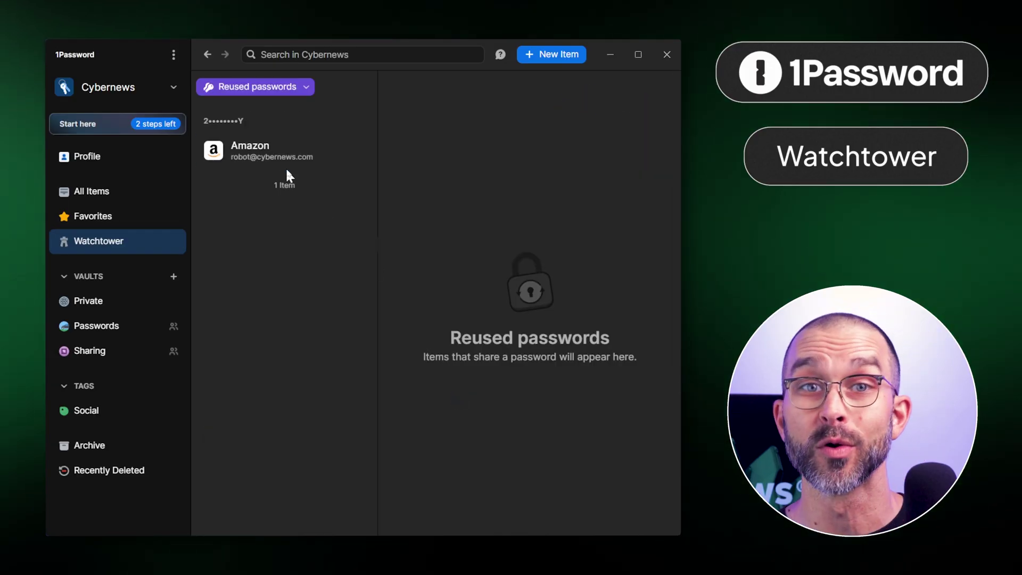
pyautogui.click(105, 243)
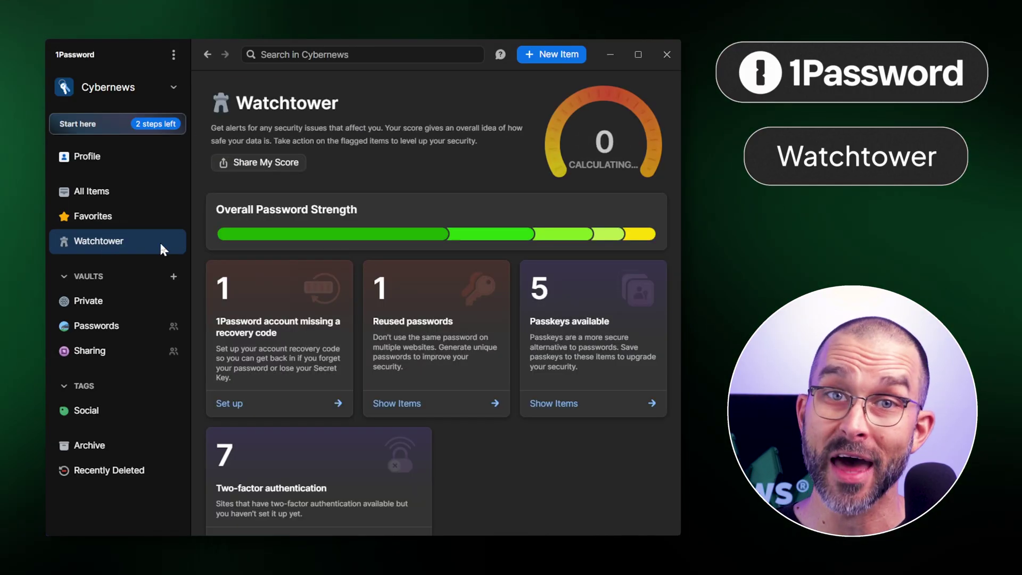
pyautogui.scroll(-2, 322, 428)
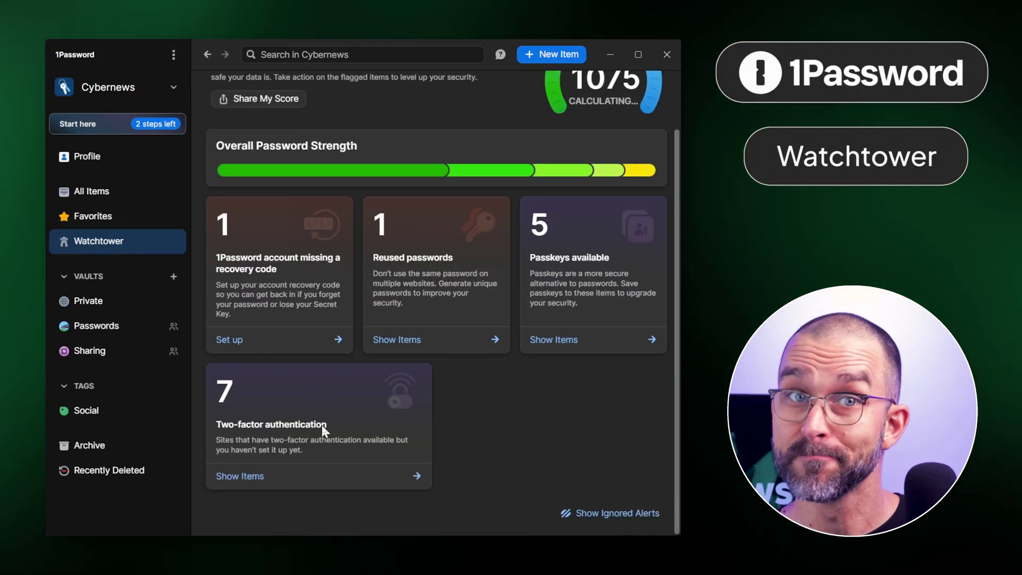
pyautogui.click(324, 479)
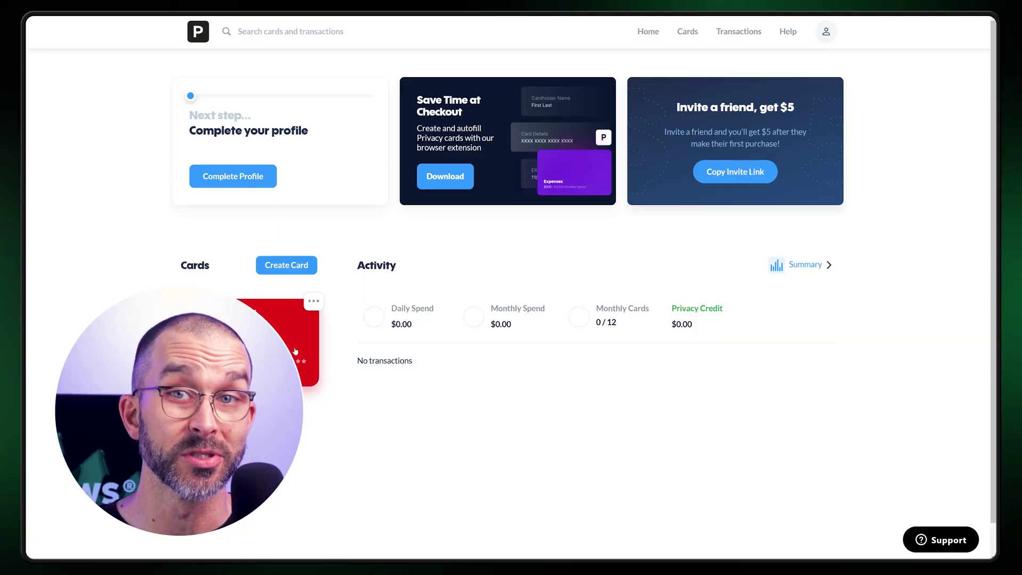
# View the Netflix virtual card details, then start connecting 1Password from Privacy.com account settings
pyautogui.click(295, 350)
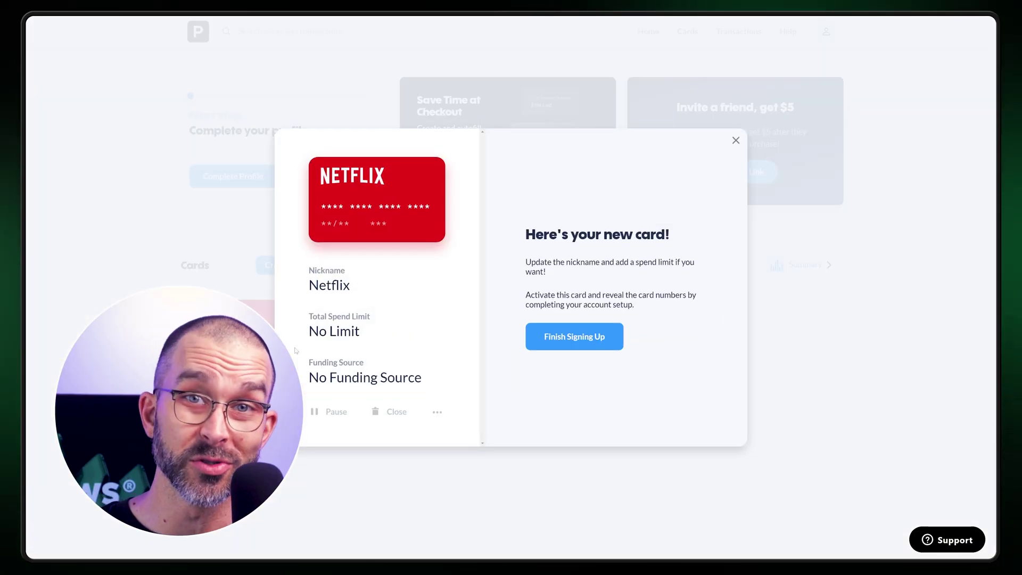
pyautogui.click(956, 194)
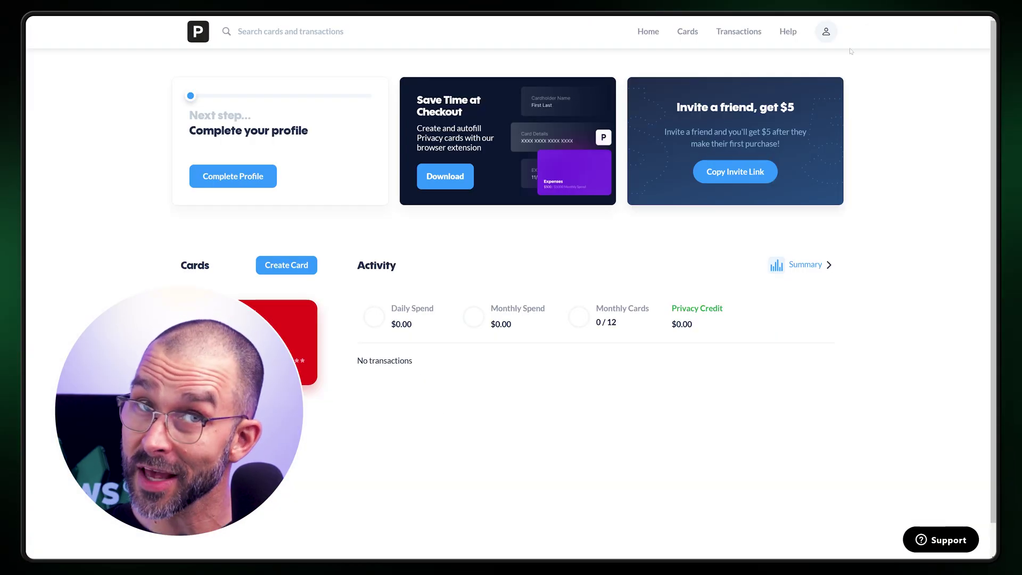
pyautogui.click(802, 62)
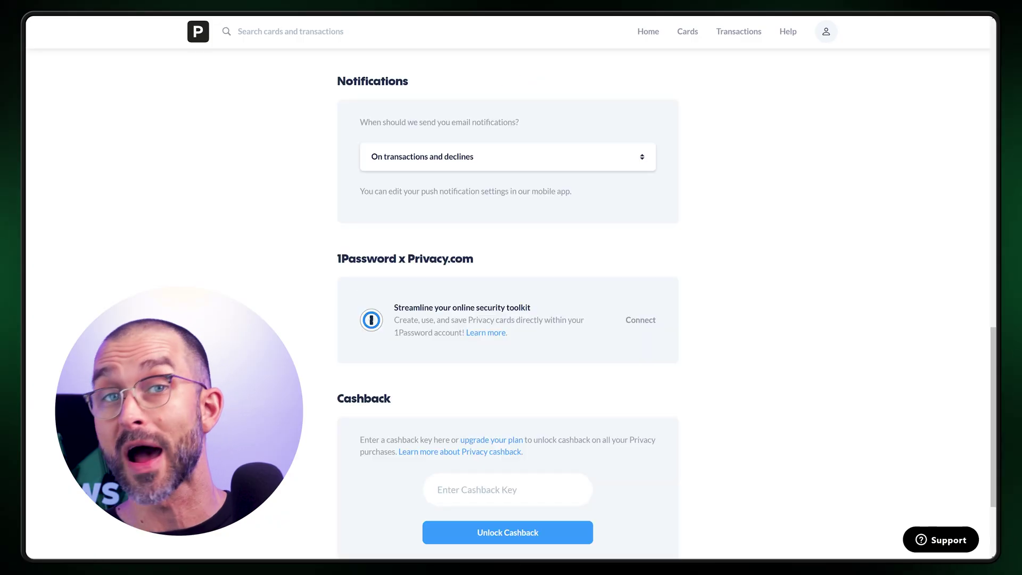
pyautogui.click(641, 320)
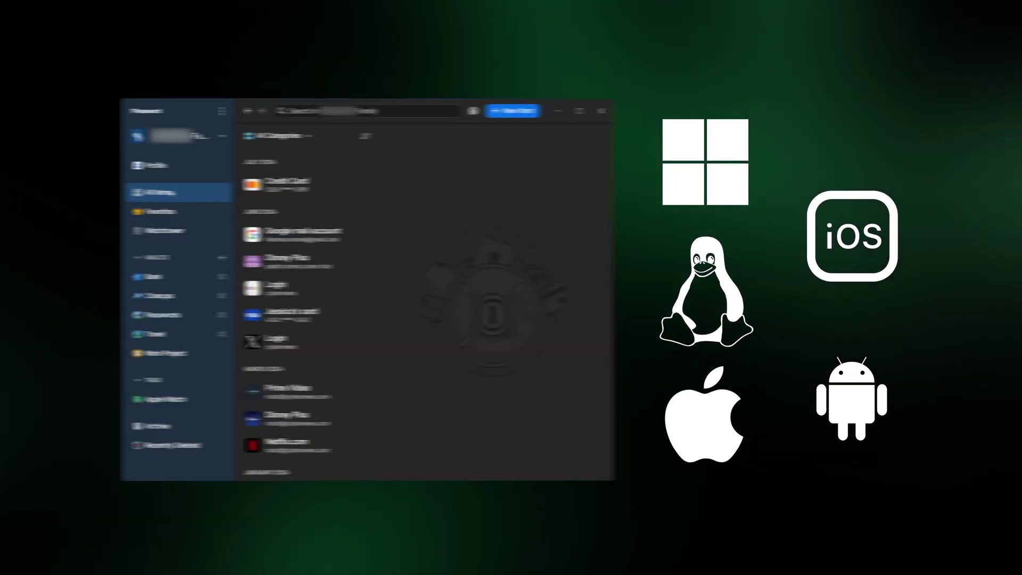
# Display the 1Password phone app's Watchtower security score from its bottom navigation
pyautogui.scroll(-2, 270, 193)
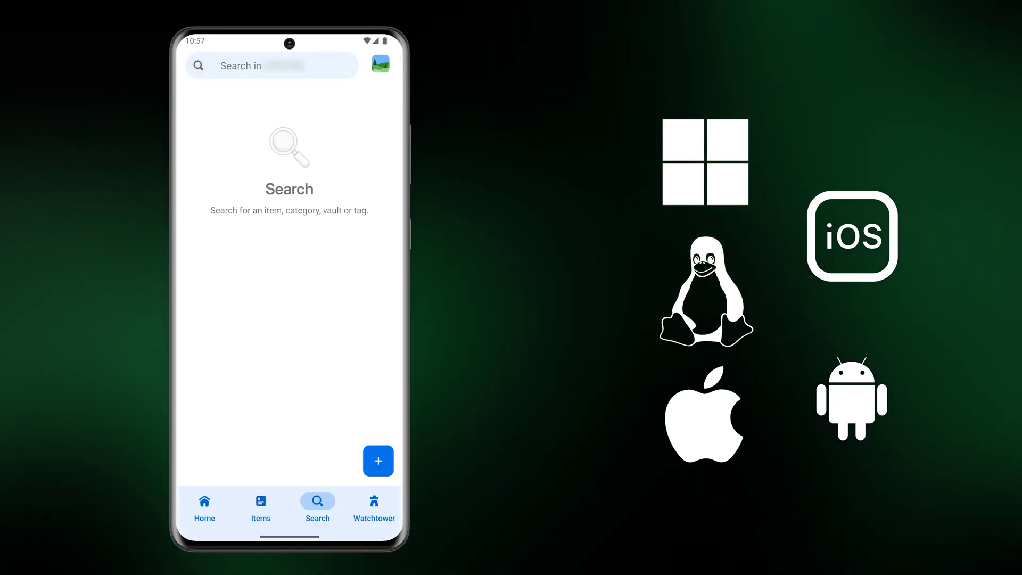
pyautogui.click(374, 502)
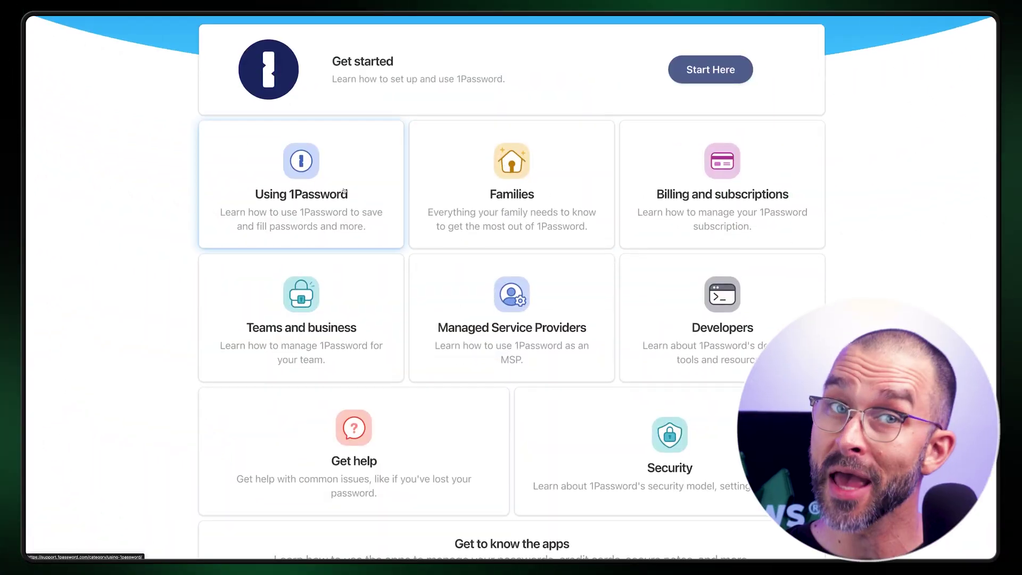
# Open the 'How to keep 1Password up to date' guide under Using 1Password and scroll through it
pyautogui.click(329, 198)
pyautogui.click(380, 183)
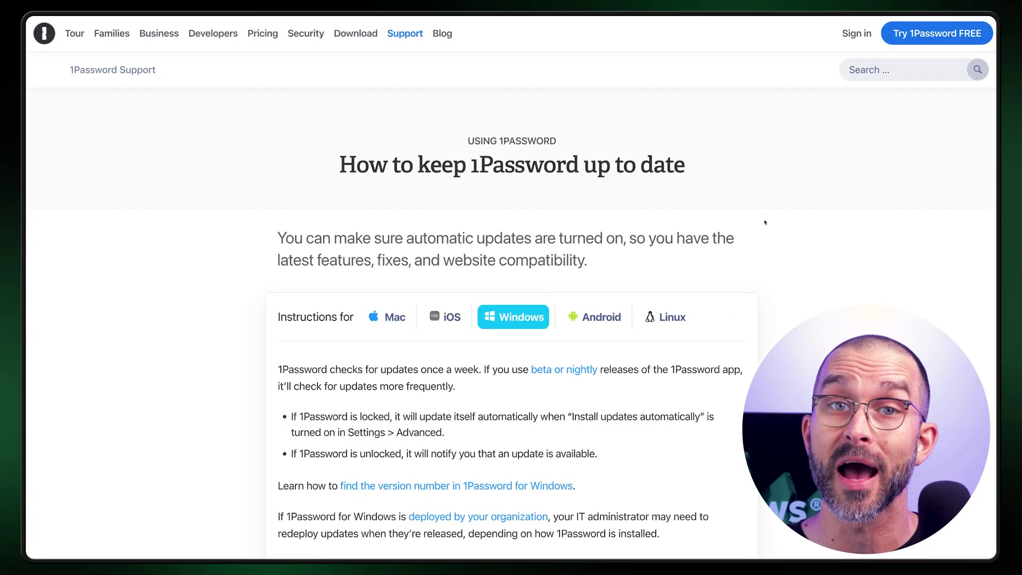
pyautogui.scroll(-3, 793, 218)
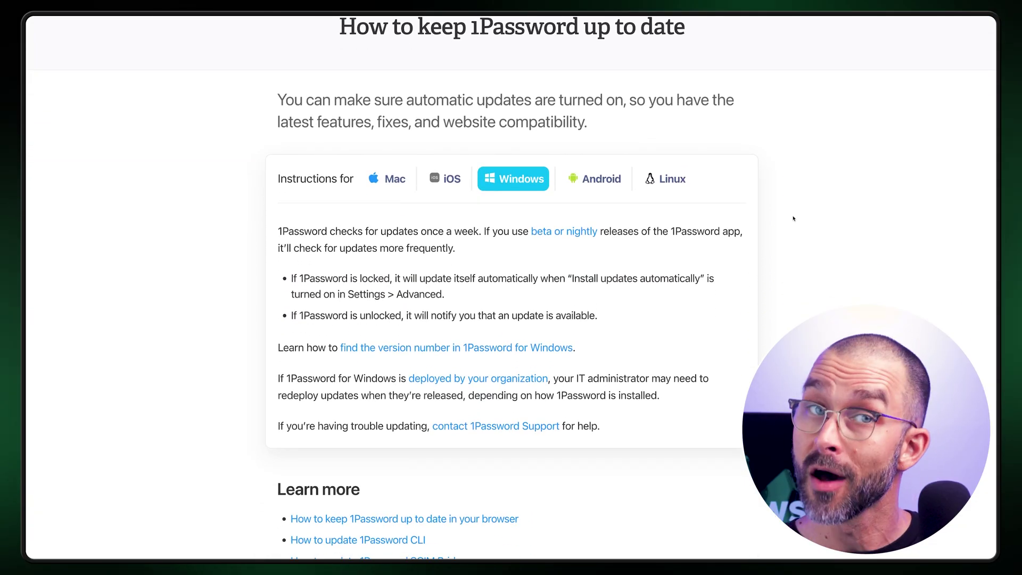
pyautogui.scroll(-1, 793, 219)
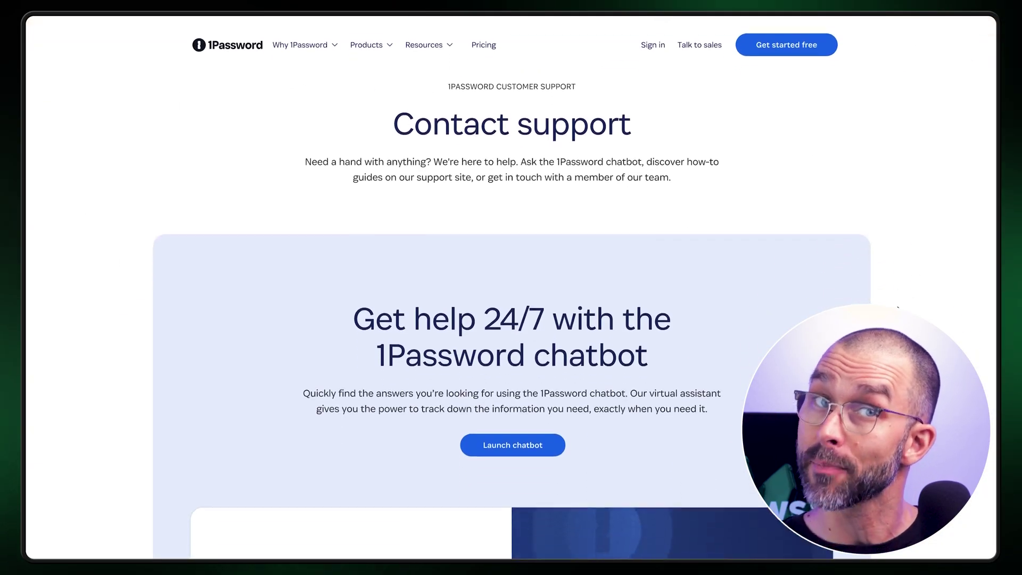
pyautogui.scroll(-4, 898, 308)
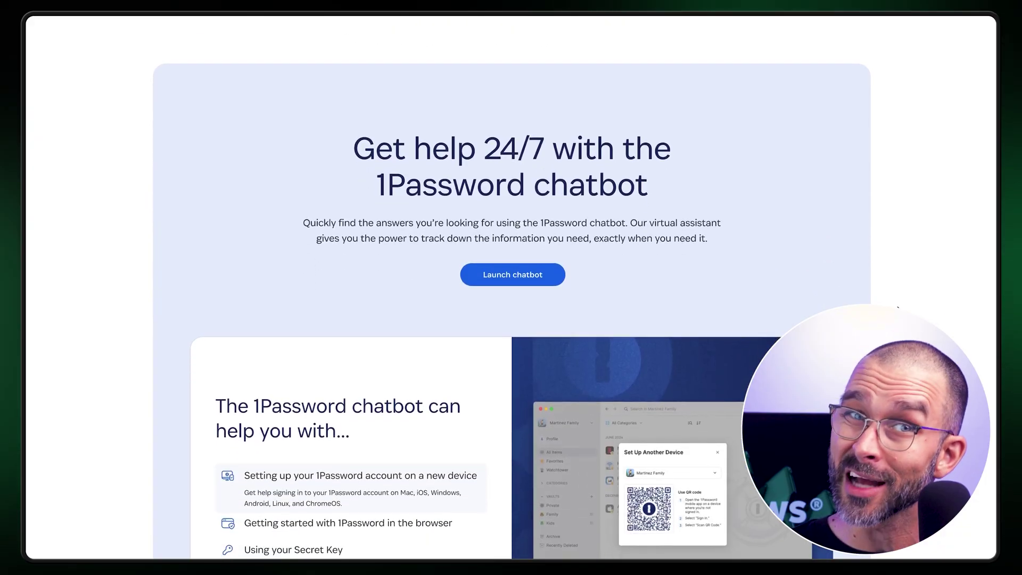
pyautogui.scroll(-5, 898, 307)
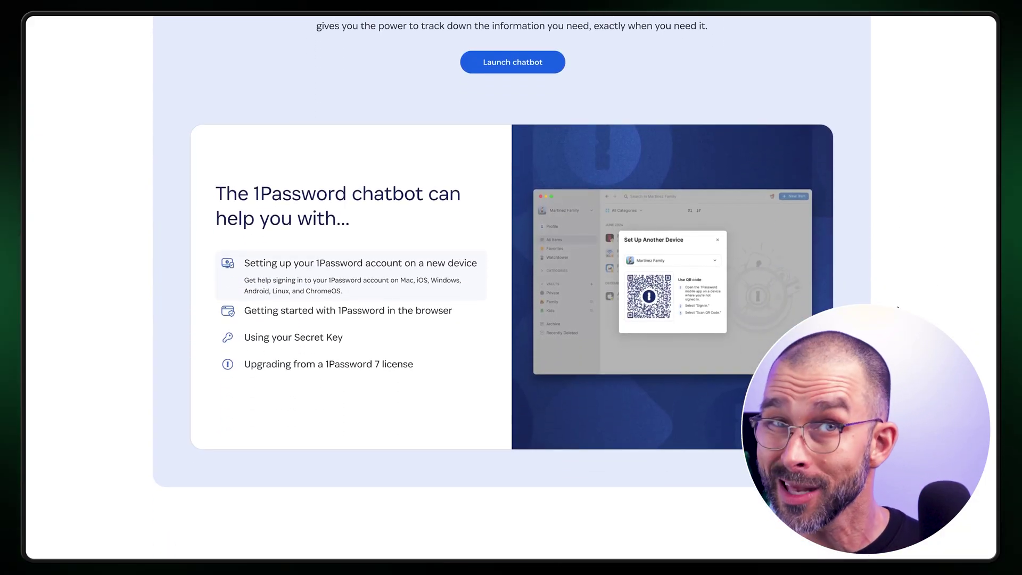
pyautogui.scroll(-10, 897, 307)
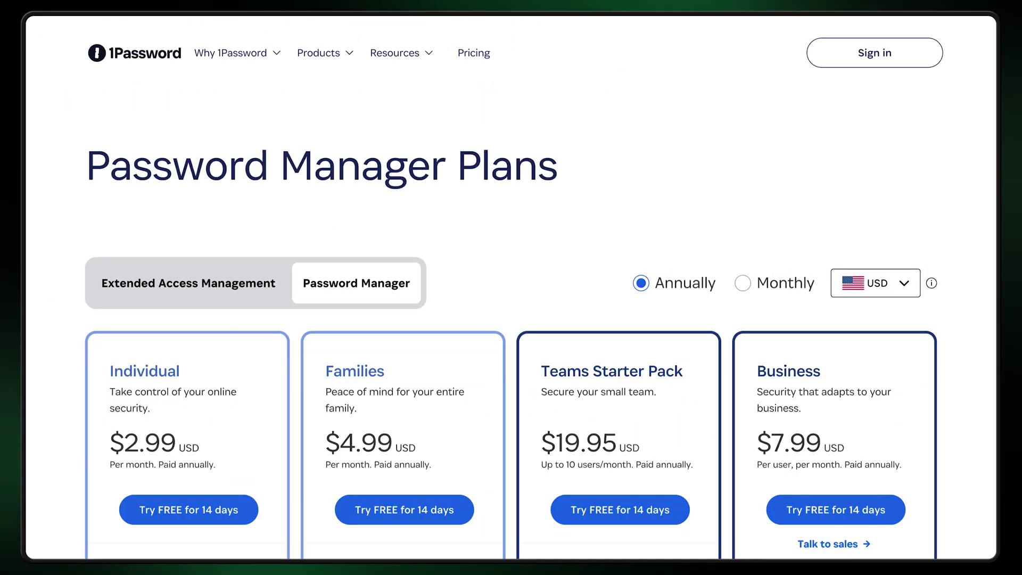
# Switch the Password Manager plans to Monthly billing, showing Individual at $3.99, Families $6.95, Teams $24.95
pyautogui.scroll(-4, 510, 287)
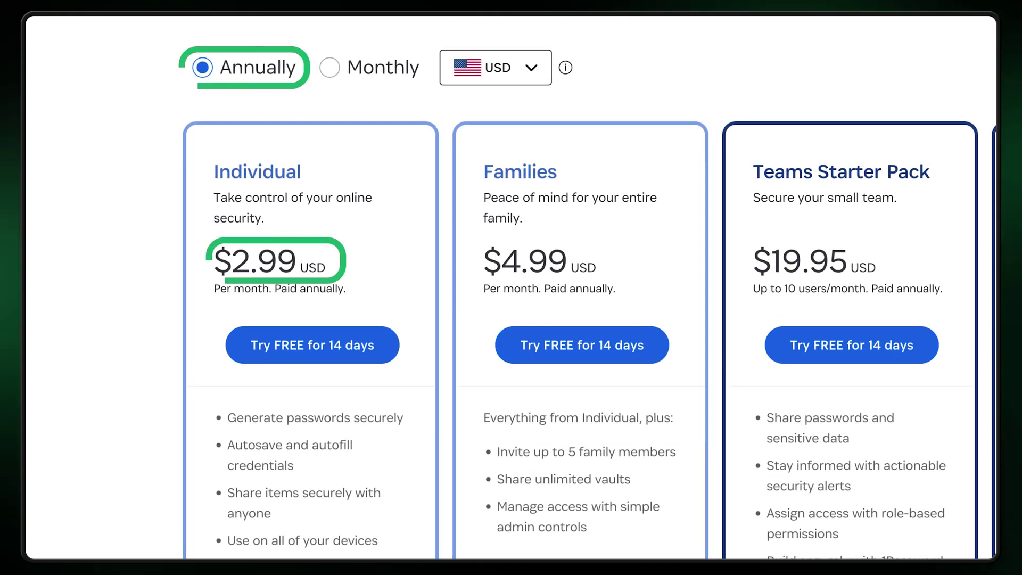
pyautogui.click(329, 67)
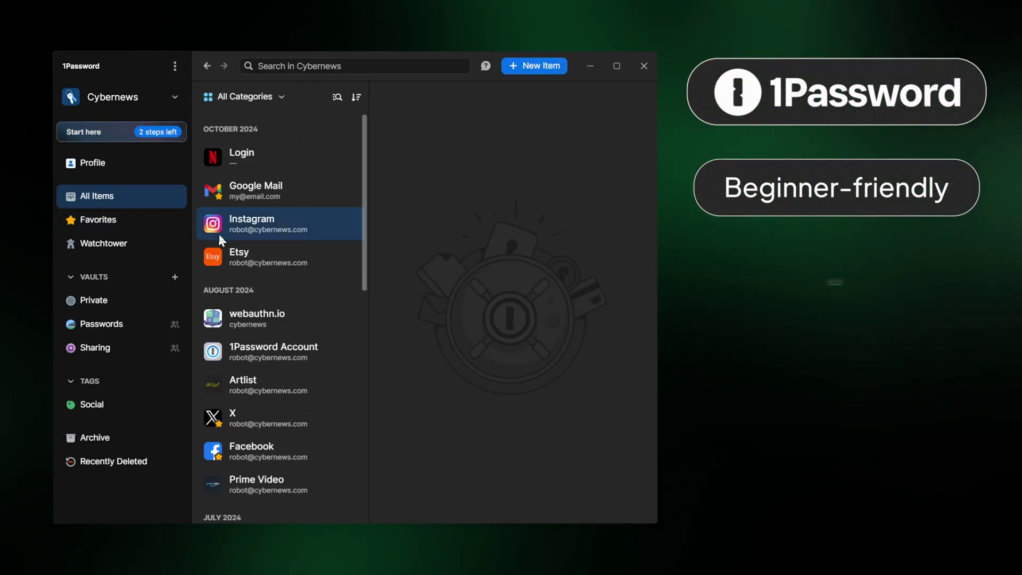
# Scroll All Items, then view the Private vault and the Passwords vault with Etsy and Login
pyautogui.scroll(-1, 244, 234)
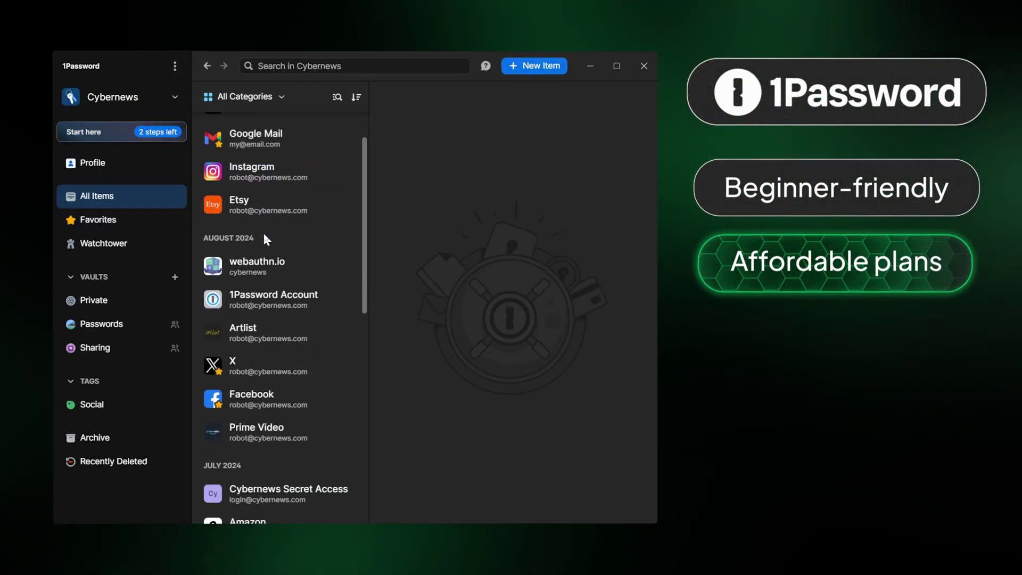
pyautogui.scroll(-8, 264, 235)
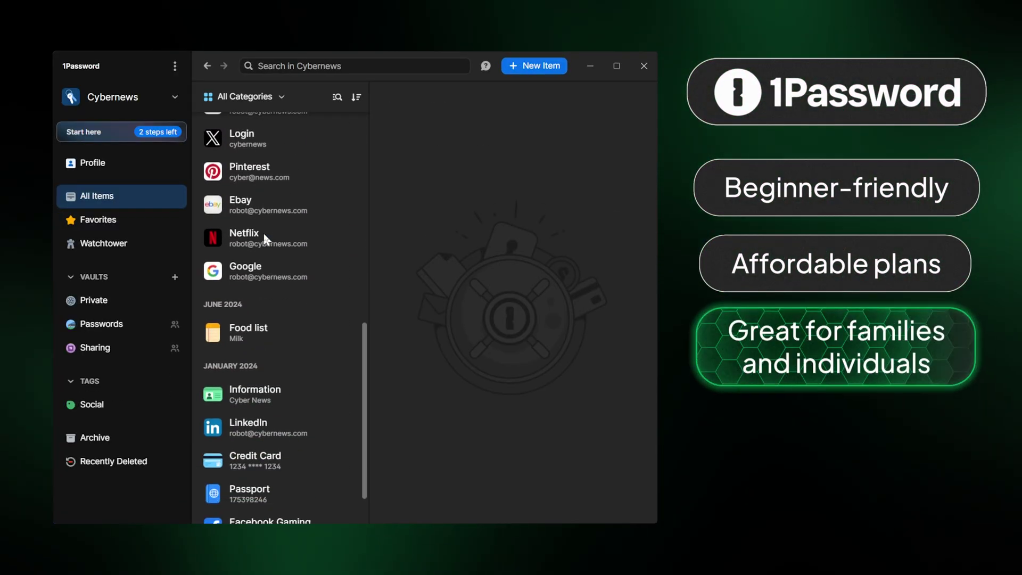
pyautogui.scroll(-2, 263, 233)
pyautogui.click(135, 302)
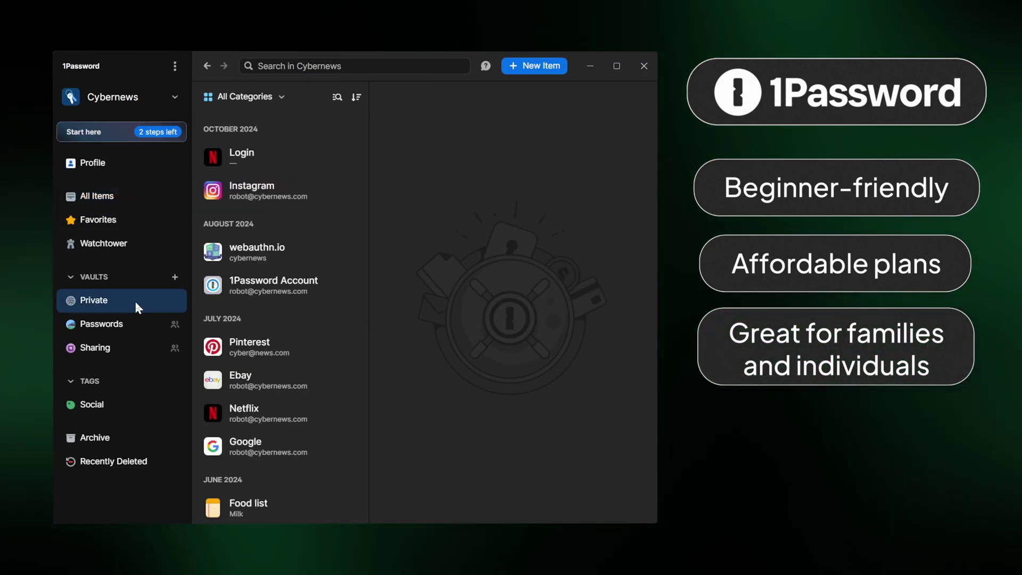
pyautogui.click(129, 323)
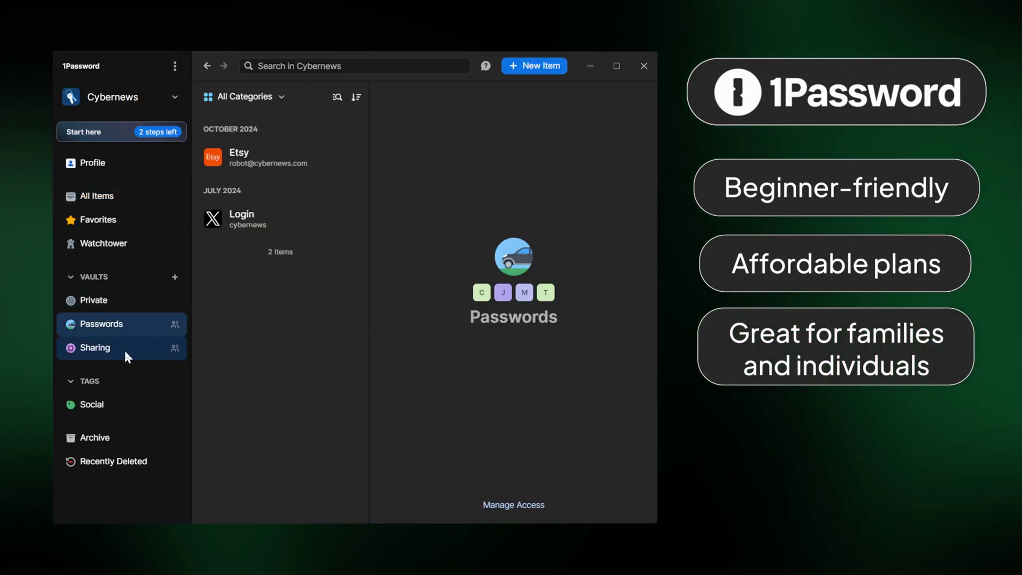